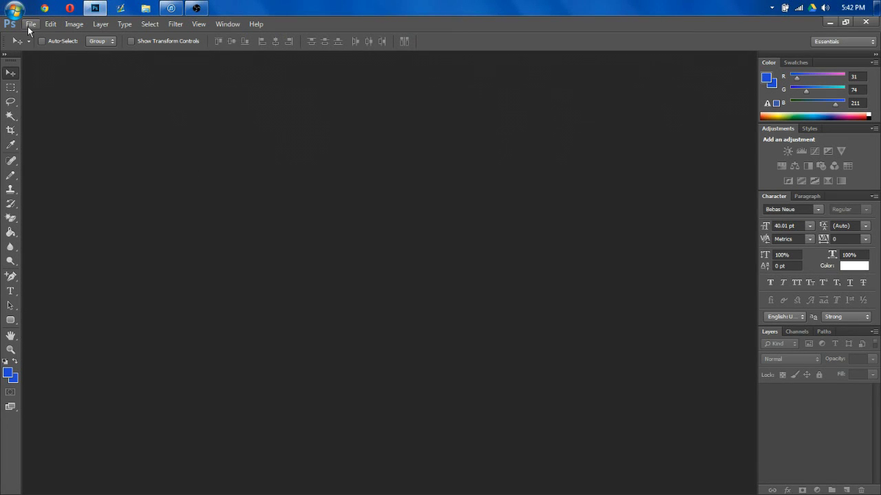
# - Create a new 1280×720 document from the Film & Video preset at HDV/HDTV 720p/29.97
pyautogui.click(29, 26)
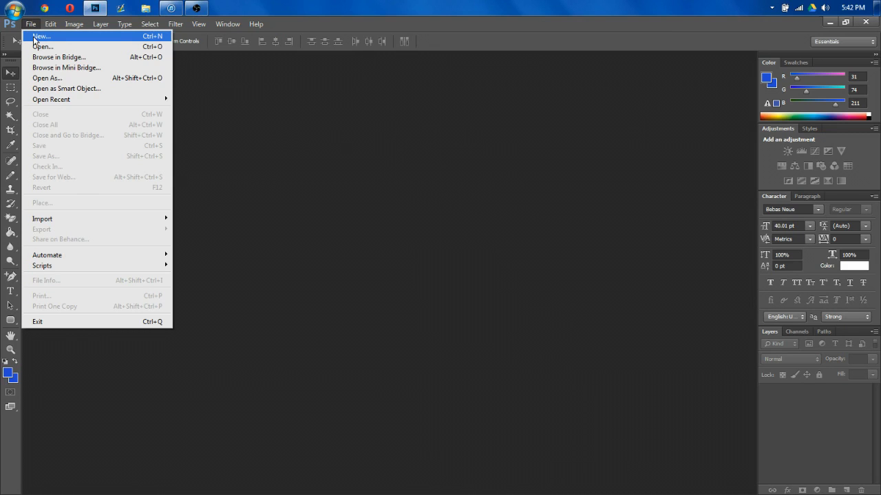
pyautogui.click(36, 37)
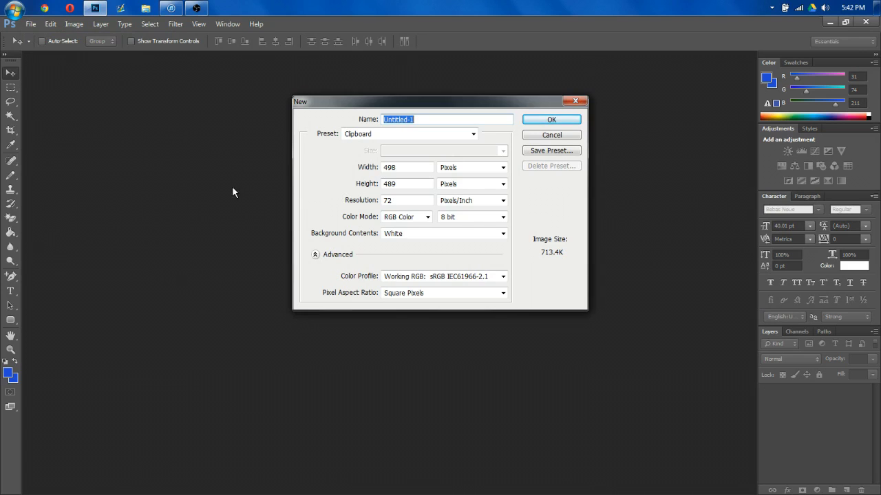
pyautogui.click(31, 24)
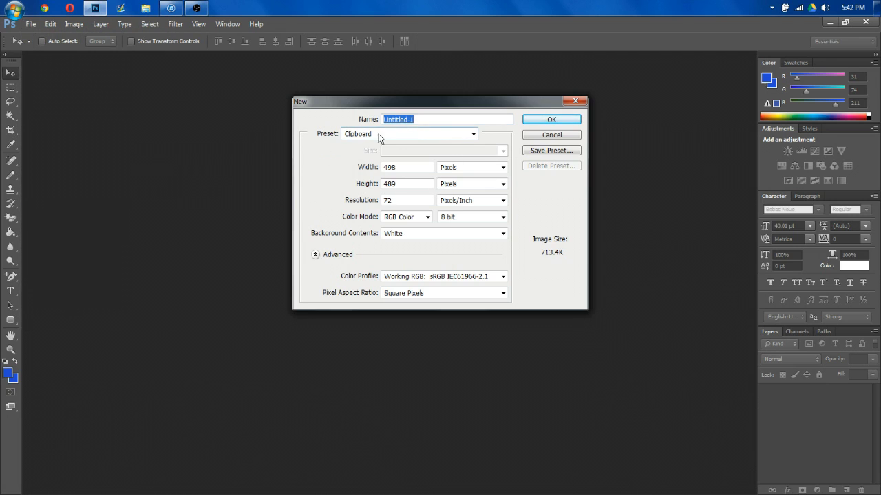
pyautogui.click(365, 136)
pyautogui.click(363, 224)
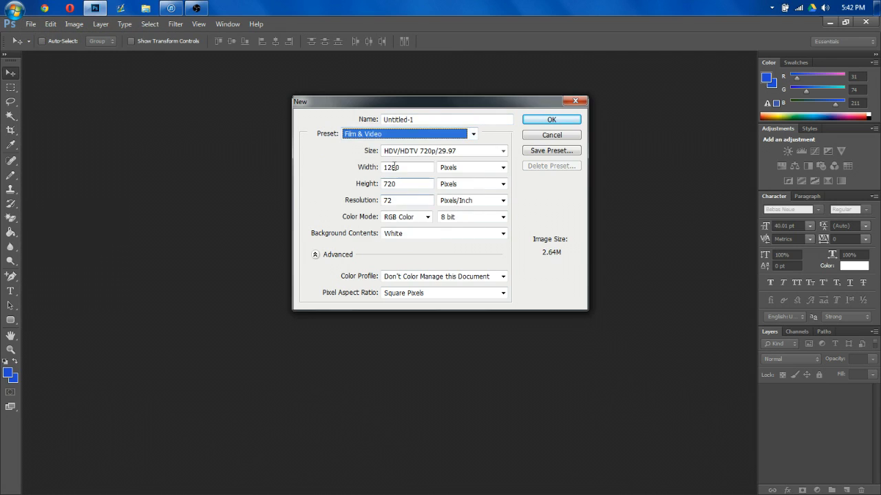
pyautogui.click(503, 152)
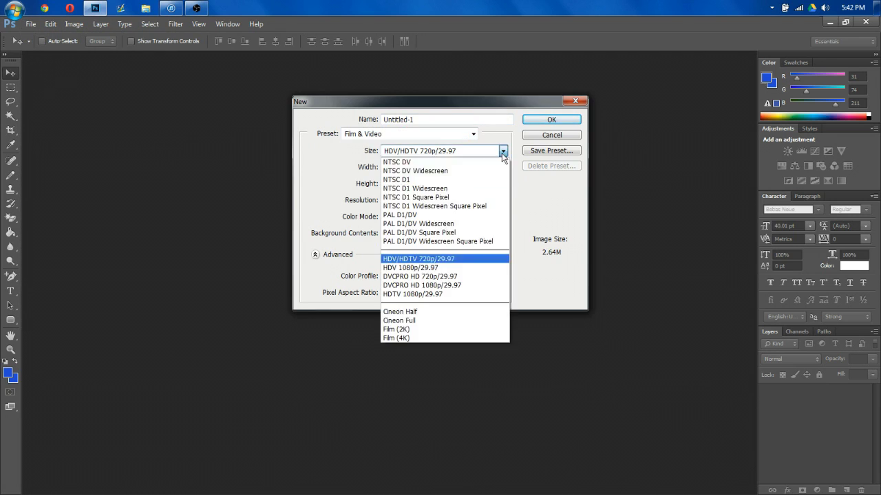
pyautogui.click(419, 262)
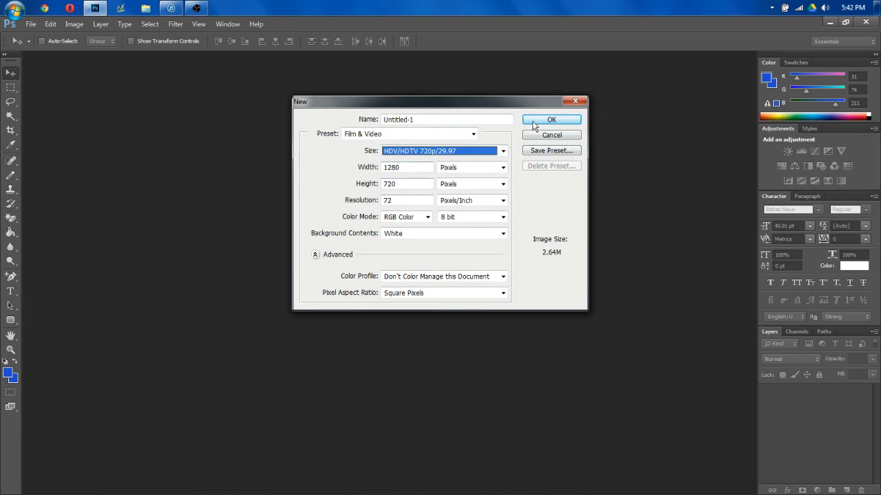
pyautogui.press('Return')
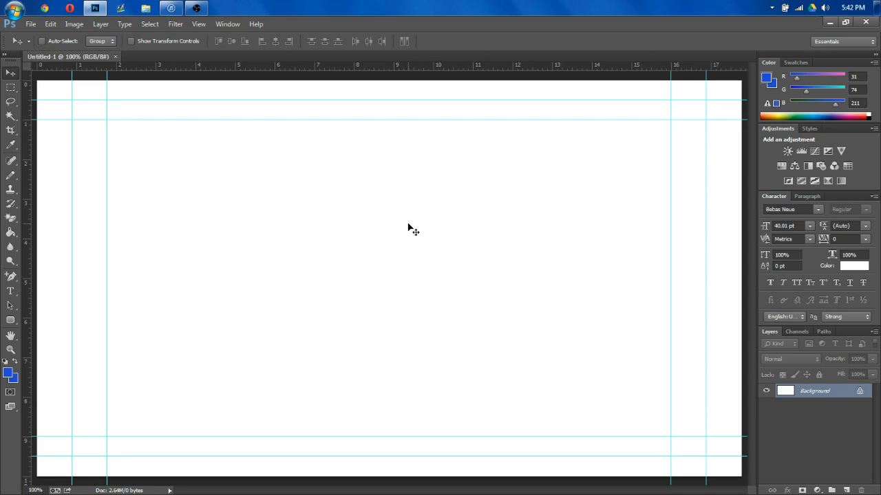
# - Create Untitled-2 from the HDV/HDTV 720p/29.97 preset with the height changed to 35 pixels
pyautogui.click(31, 24)
pyautogui.click(34, 38)
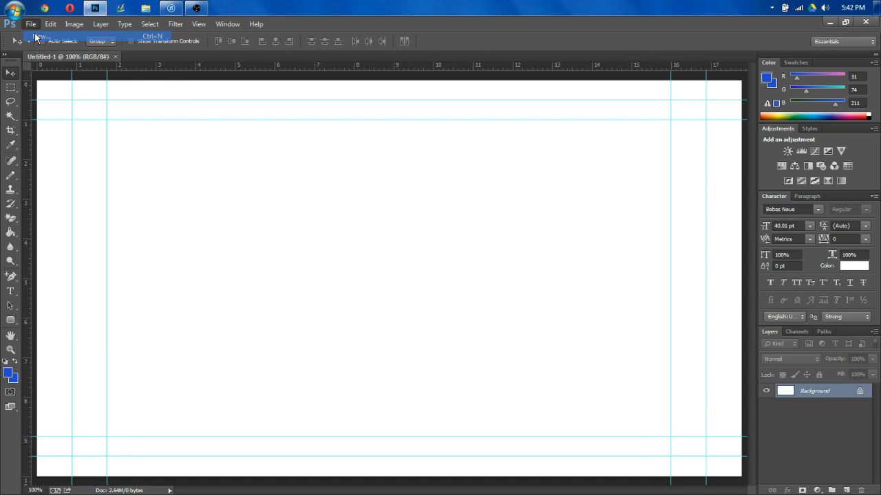
pyautogui.click(382, 134)
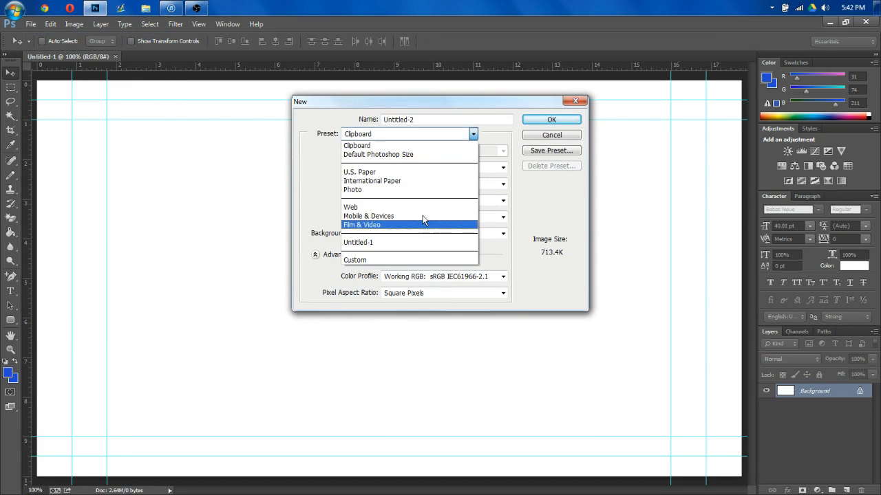
pyautogui.click(419, 225)
pyautogui.click(435, 151)
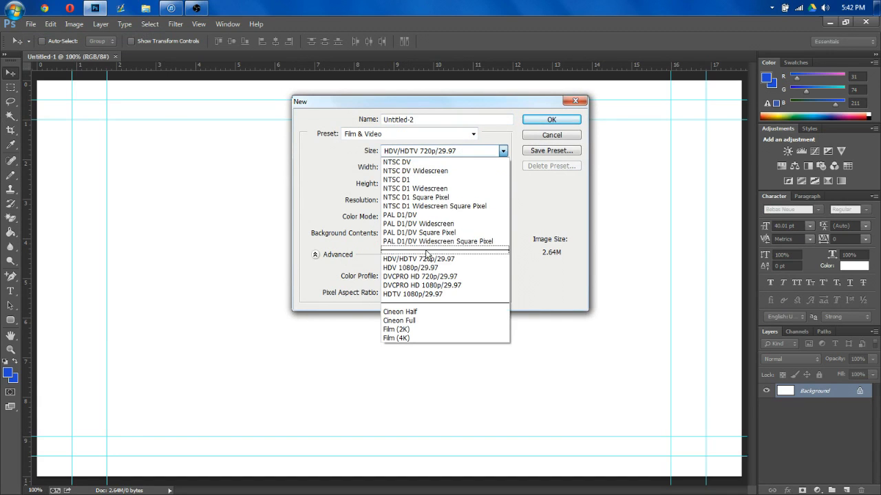
pyautogui.click(427, 260)
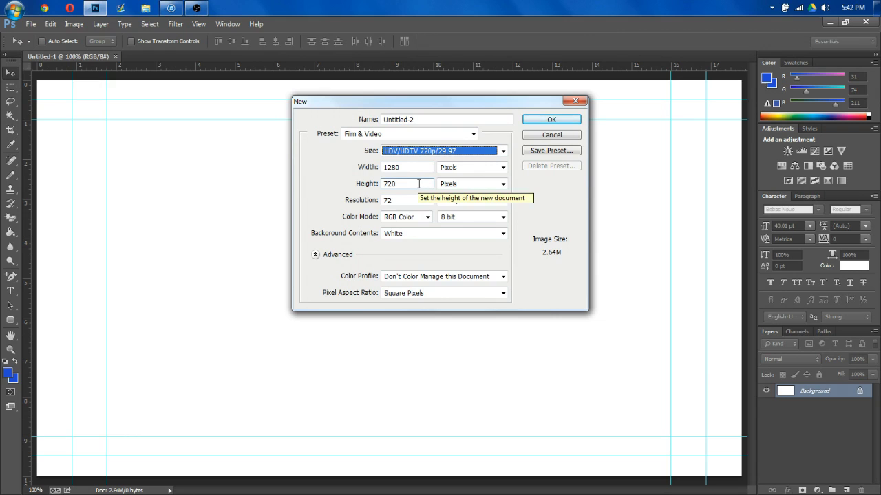
pyautogui.moveTo(406, 181); pyautogui.dragTo(347, 191)
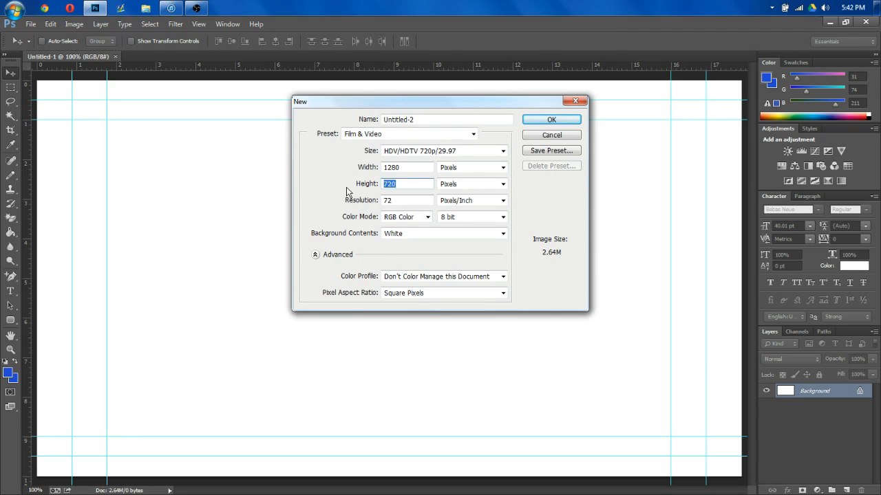
pyautogui.write('35')
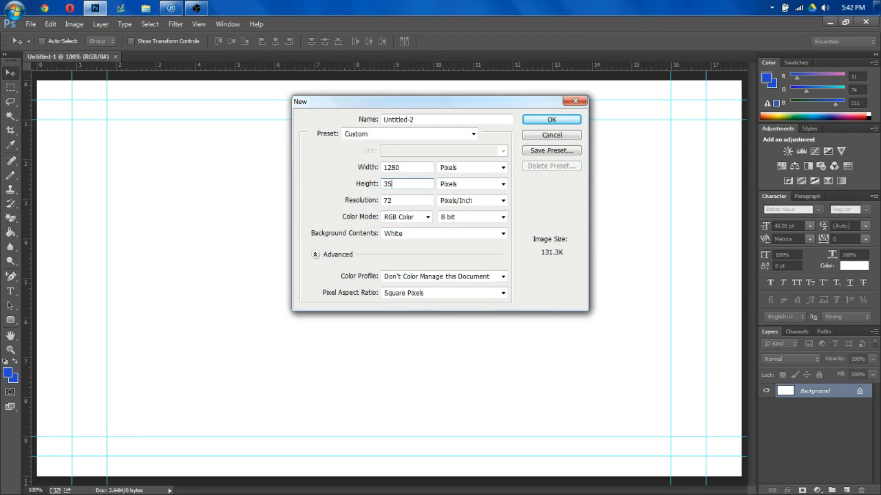
pyautogui.press('Return')
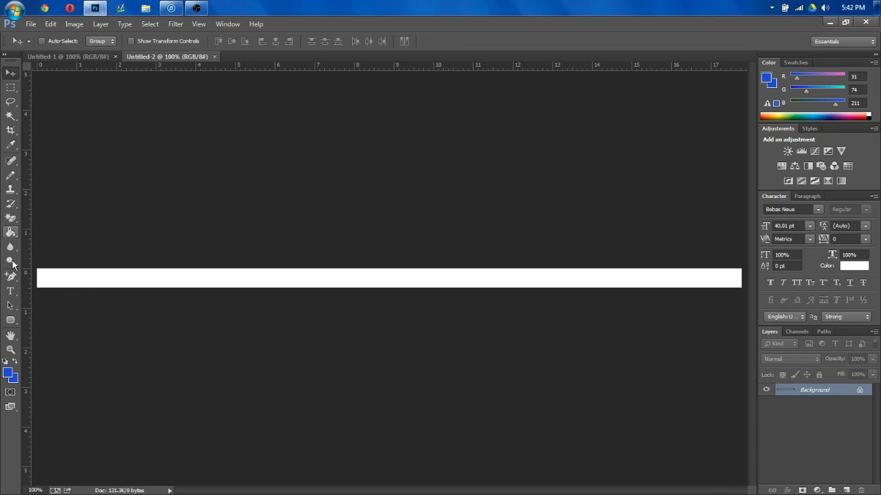
# - Paint-bucket fill the 1280×35 strip with blue and marquee-select the whole bar
pyautogui.click(11, 232)
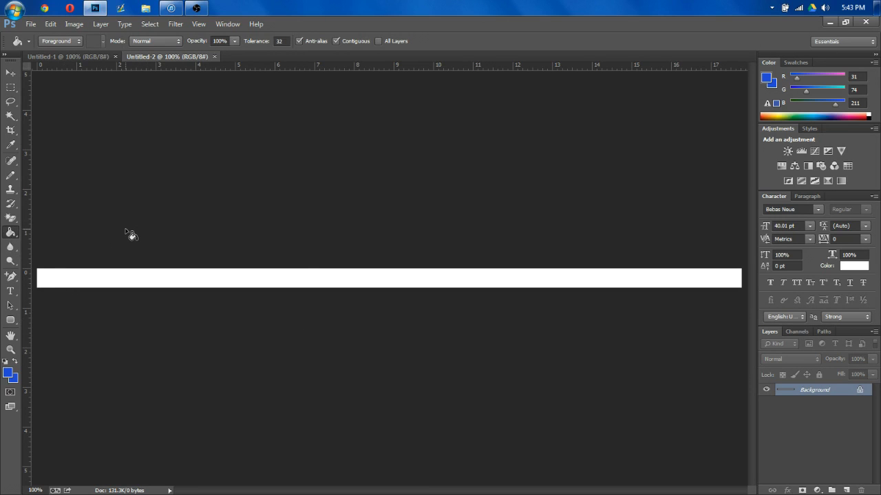
pyautogui.click(135, 286)
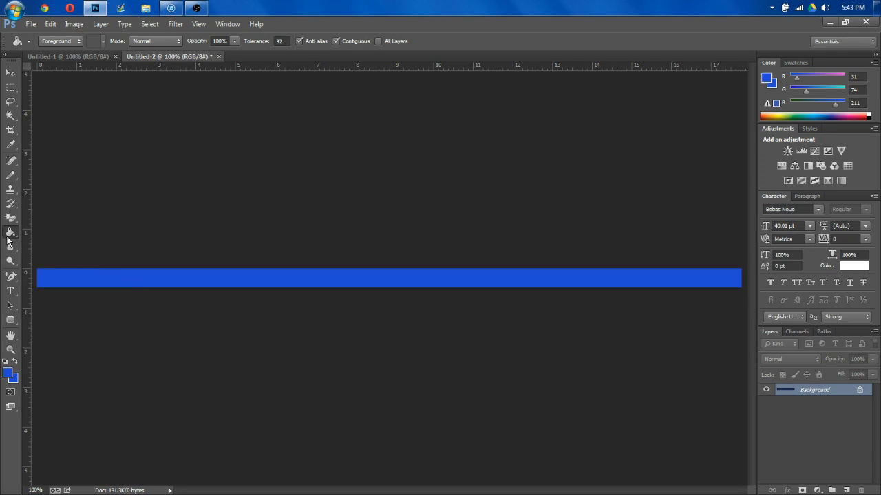
pyautogui.click(10, 88)
pyautogui.moveTo(37, 268); pyautogui.dragTo(815, 444)
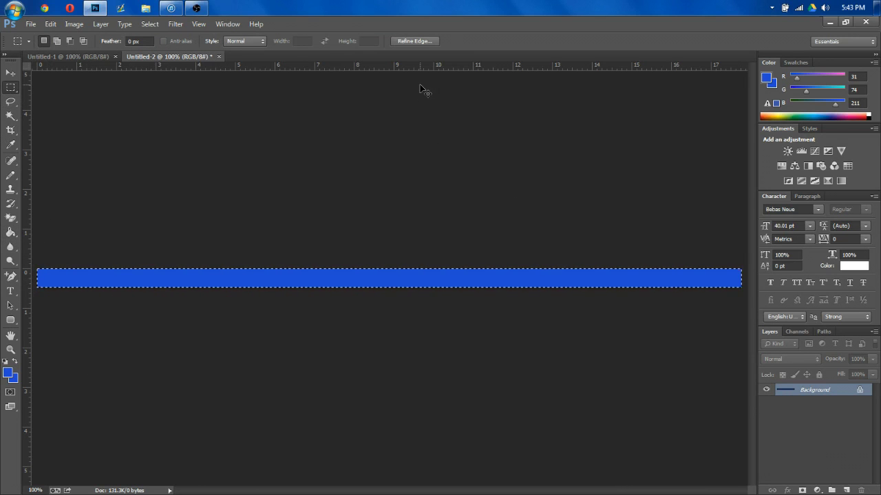
pyautogui.click(70, 59)
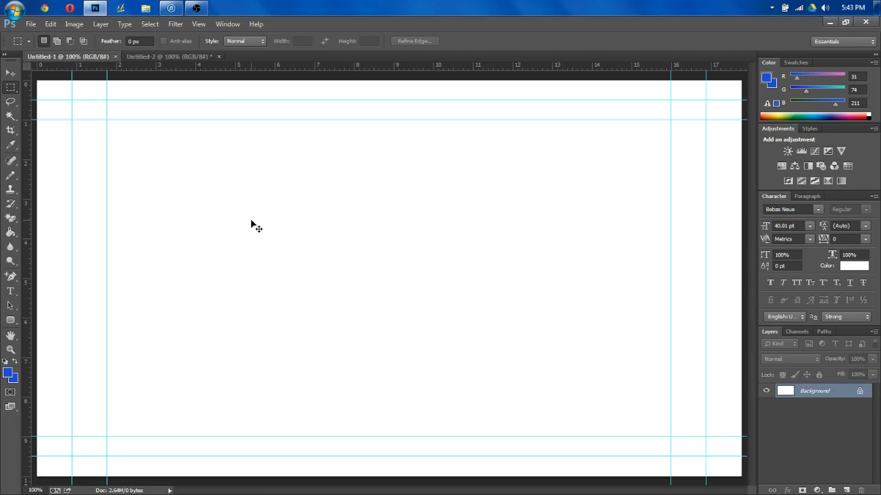
# - Paste the blue bar onto a new Layer 1 and move it to the top edge of Untitled-1
pyautogui.hotkey('ctrl', 'shift', 'alt', 'n')
pyautogui.hotkey('ctrl', 'v')
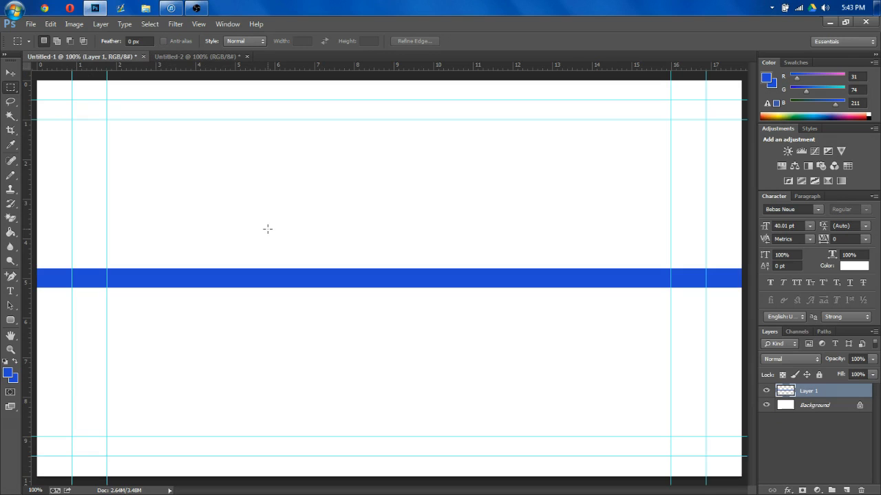
pyautogui.hotkey('ctrl', 't')
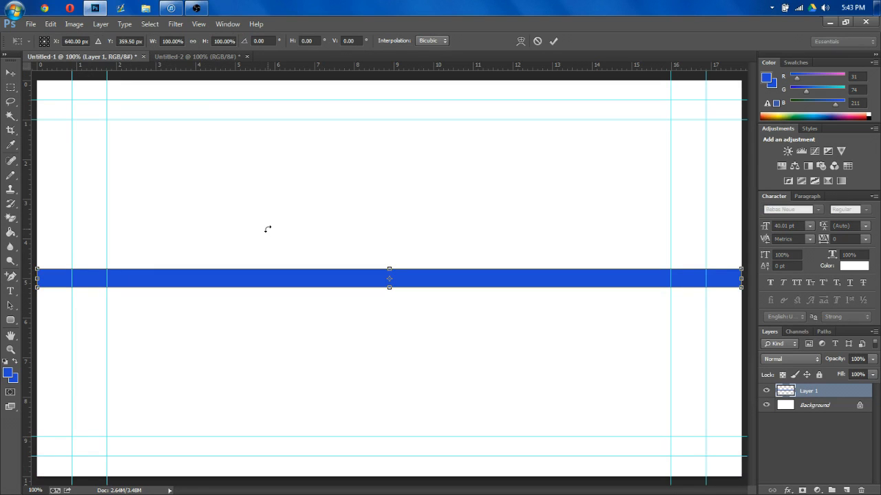
pyautogui.moveTo(285, 284); pyautogui.dragTo(286, 98)
pyautogui.press('Return')
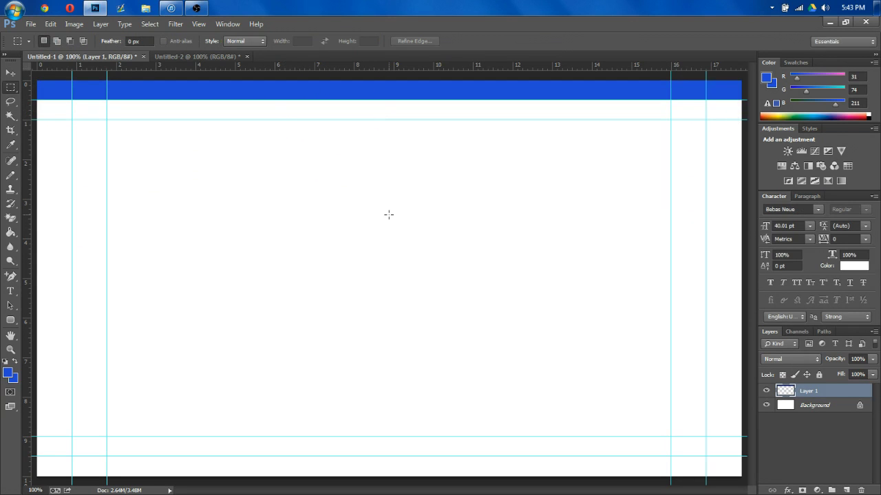
pyautogui.hotkey('ctrl', 't')
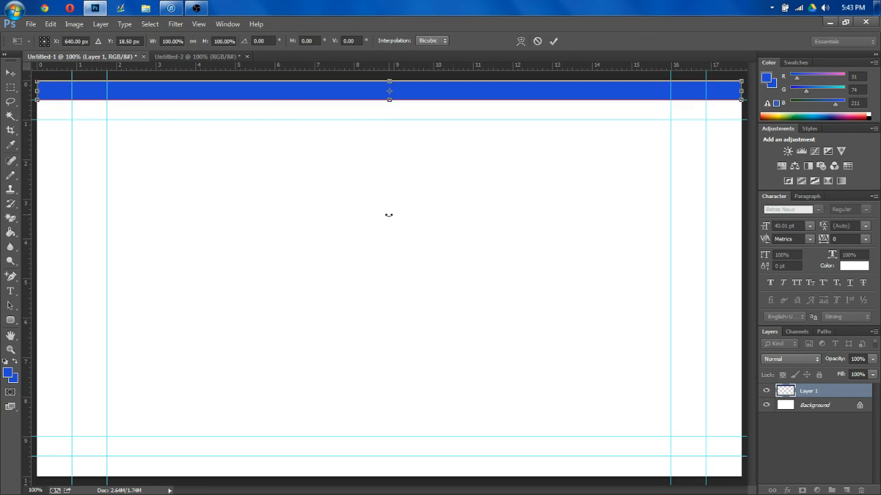
pyautogui.press('Return')
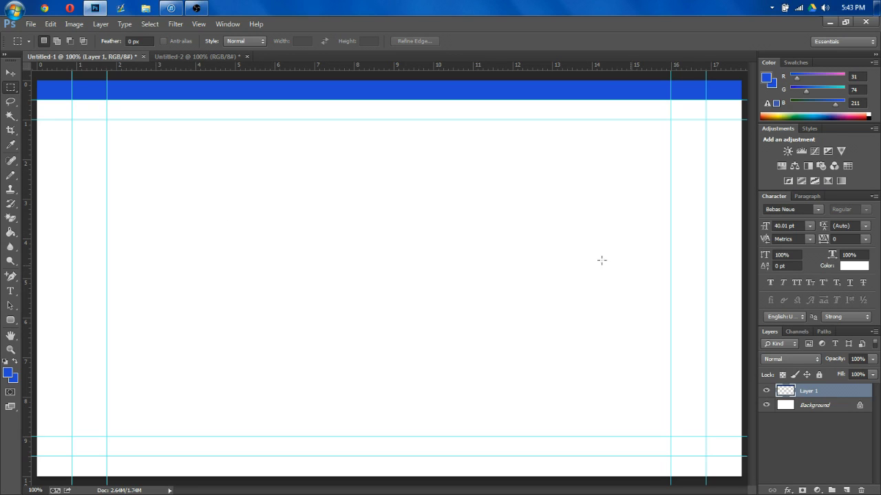
# - Convert the white background to Layer 0 and delete it, leaving a transparent canvas
pyautogui.doubleClick(816, 406)
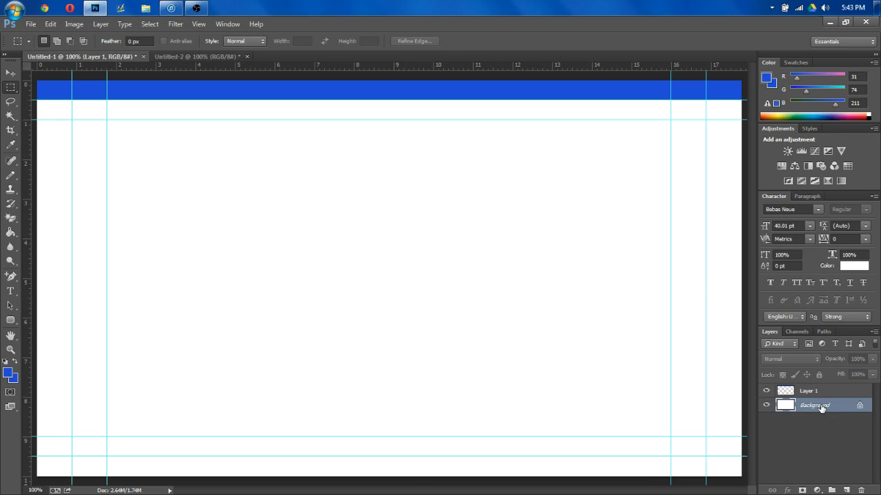
pyautogui.press('Return')
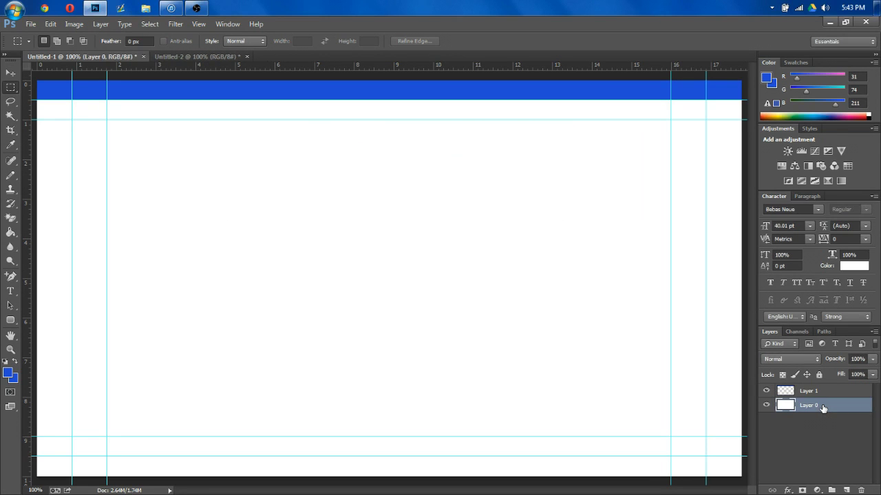
pyautogui.rightClick(831, 406)
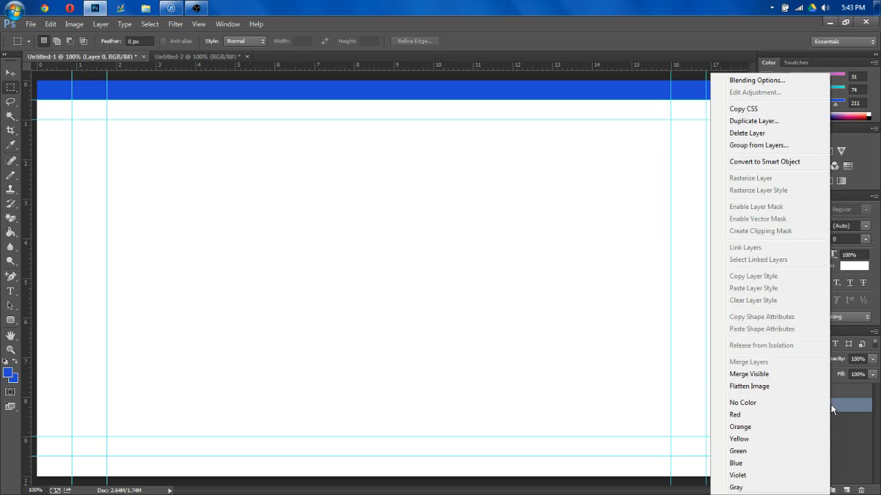
pyautogui.click(747, 133)
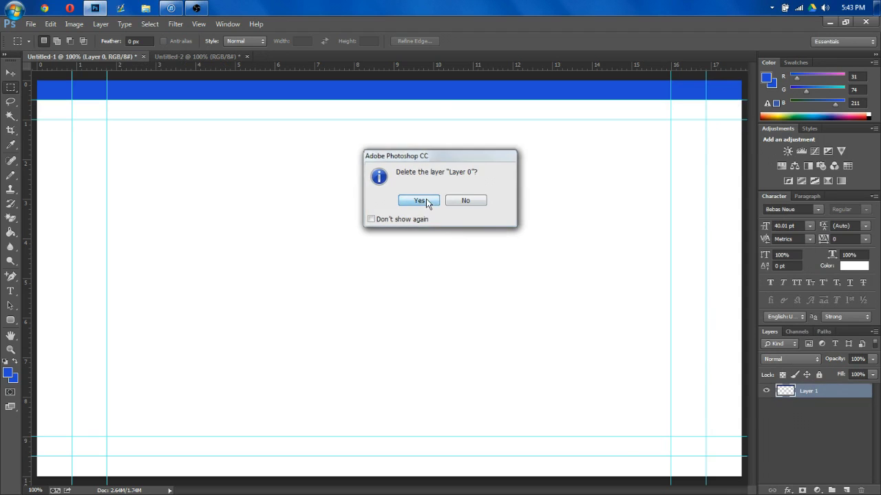
pyautogui.click(424, 200)
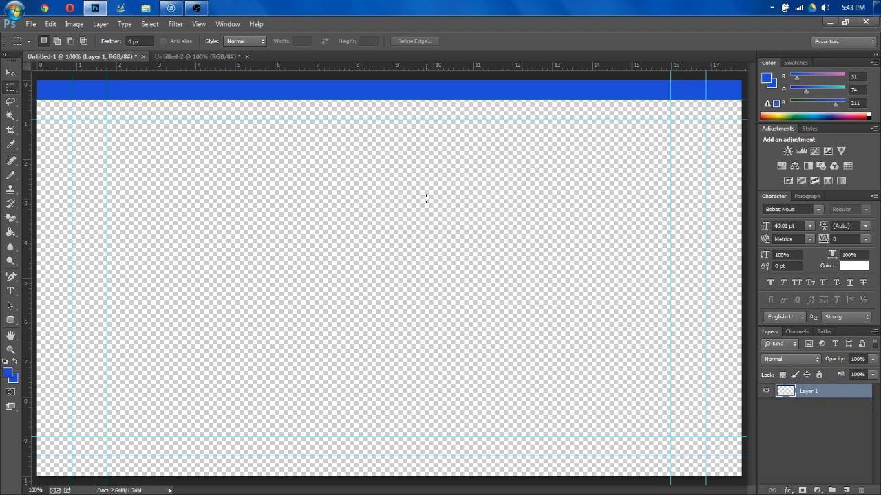
pyautogui.click(9, 295)
pyautogui.moveTo(61, 80); pyautogui.dragTo(172, 98)
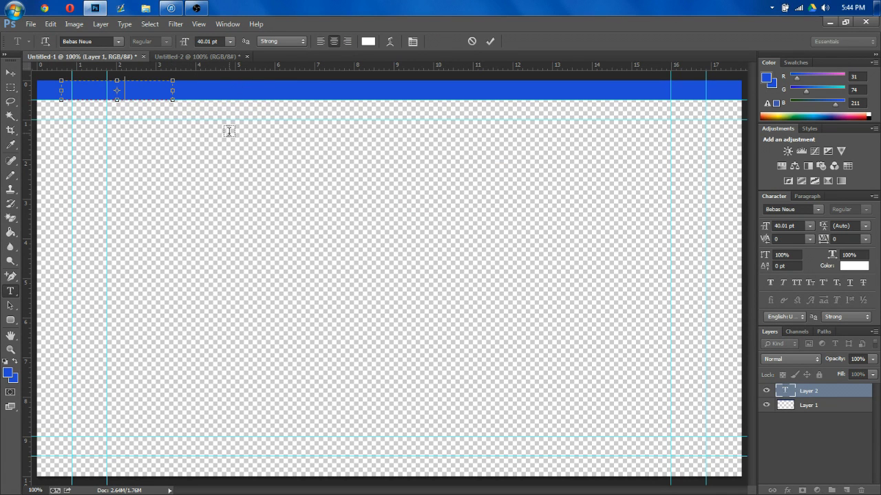
pyautogui.write('@C   RYSISYT')
pyautogui.click(11, 72)
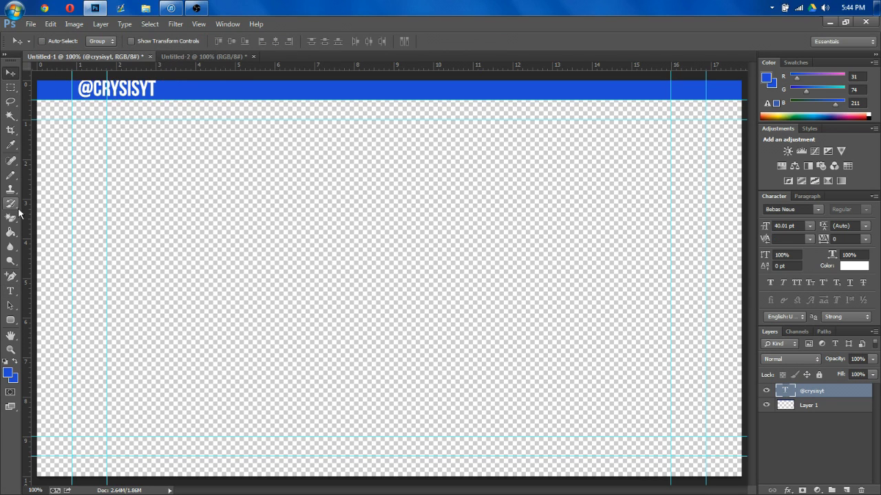
pyautogui.click(10, 291)
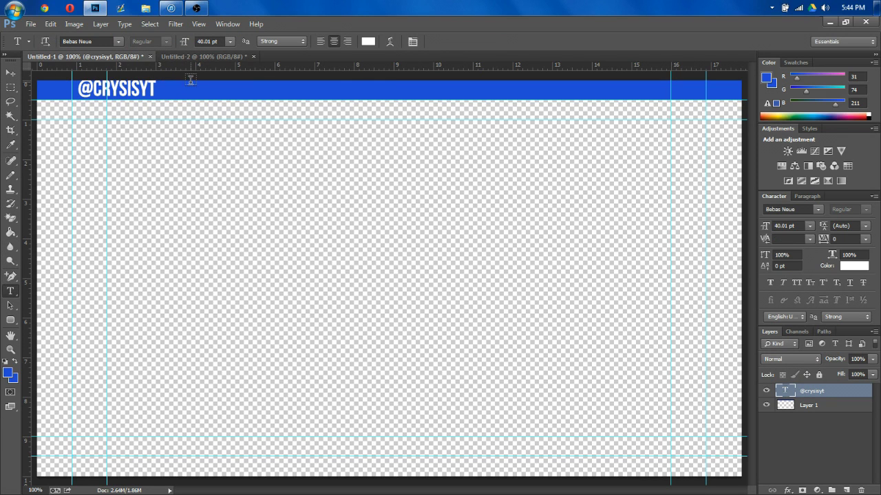
pyautogui.moveTo(190, 81); pyautogui.dragTo(324, 107)
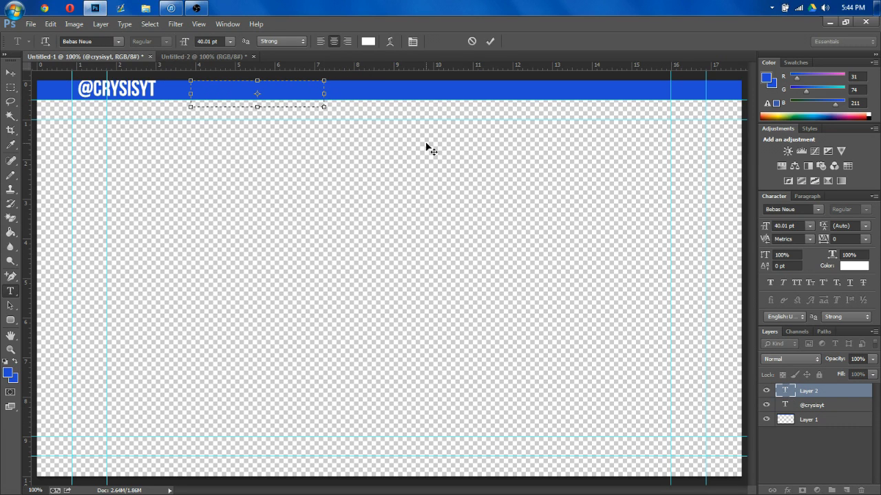
pyautogui.write('crysis')
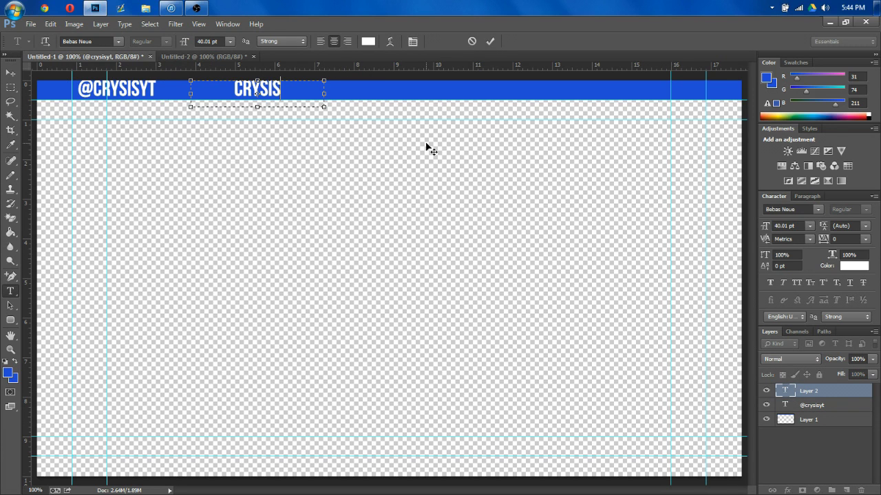
pyautogui.write('yt')
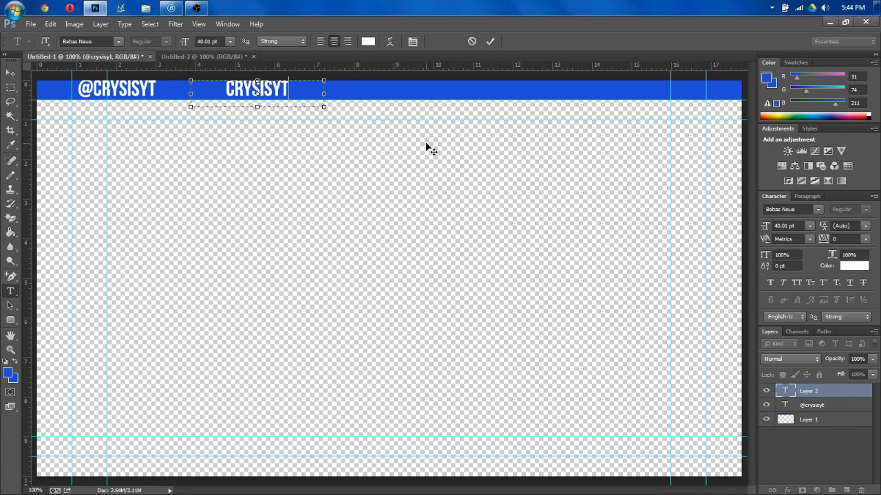
pyautogui.click(10, 74)
pyautogui.press('t')
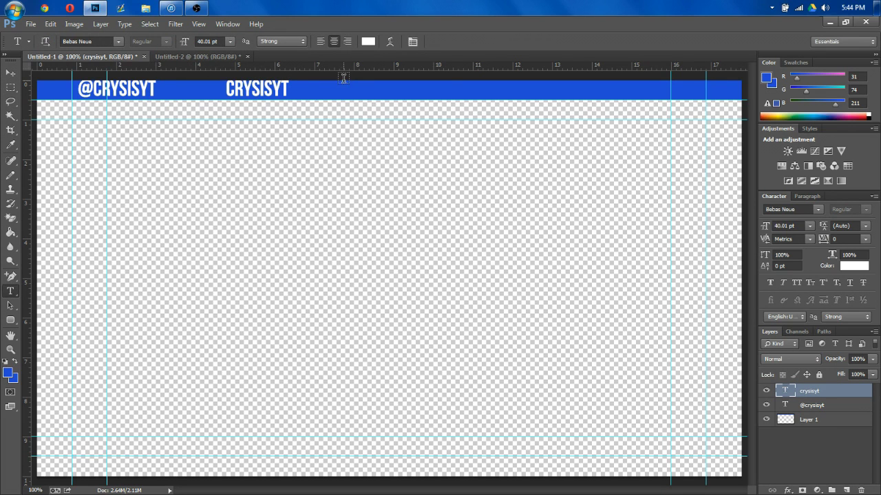
# - Add a third text box on the banner and type THECRYSISYT
pyautogui.moveTo(406, 99); pyautogui.dragTo(343, 80)
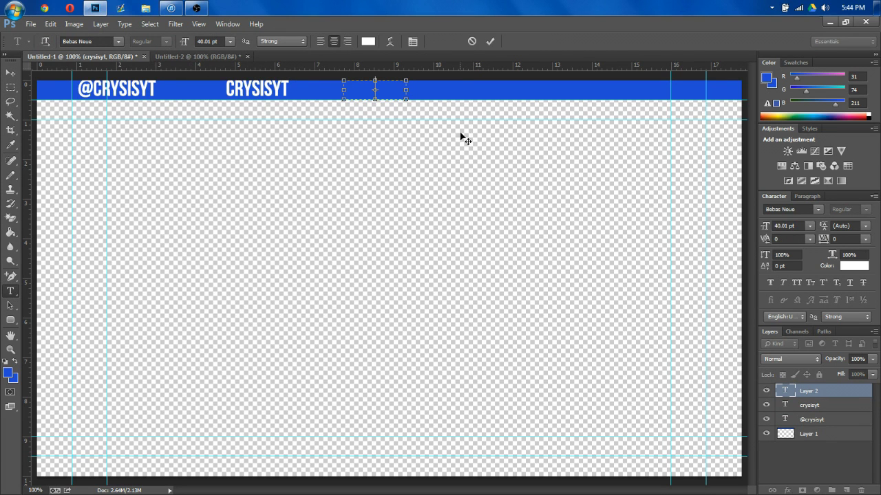
pyautogui.moveTo(407, 89); pyautogui.dragTo(453, 89)
pyautogui.write('TUES')
pyautogui.press('BackSpace')
pyautogui.press('BackSpace')
pyautogui.press('BackSpace')
pyautogui.press('BackSpace')
pyautogui.write('TH')
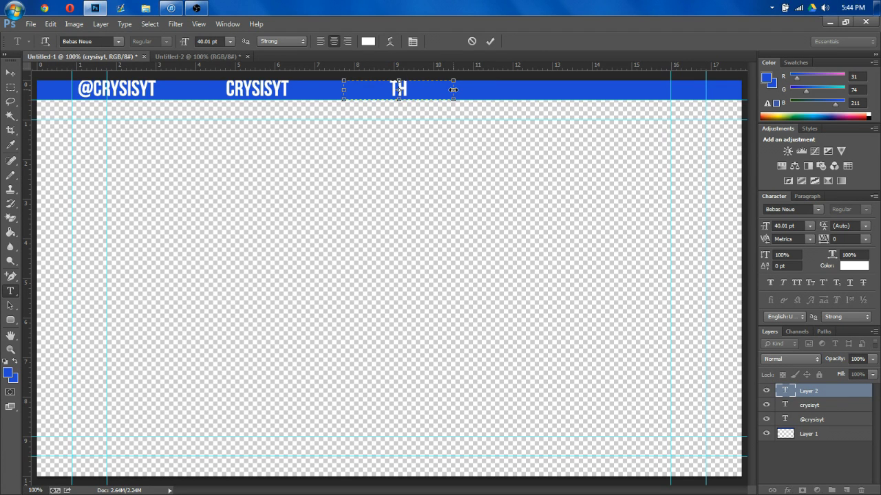
pyautogui.write('ECE')
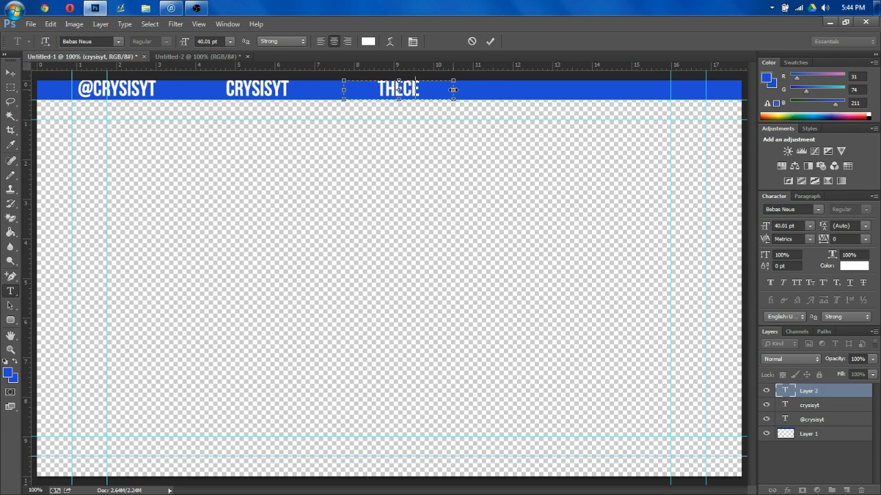
pyautogui.press('BackSpace')
pyautogui.write('RYSIS')
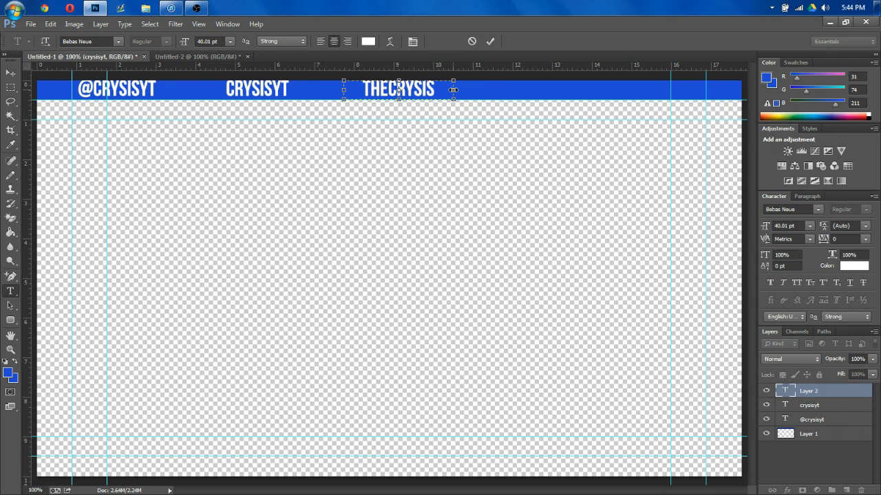
pyautogui.write('YT')
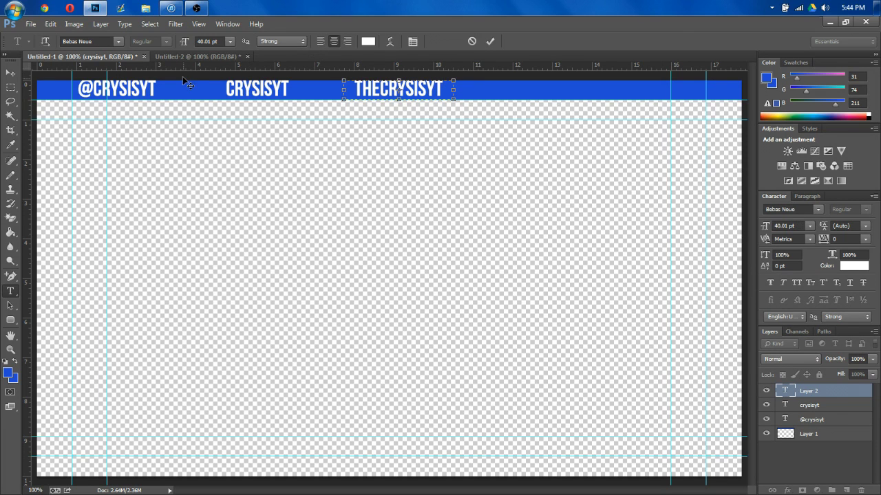
# - Nudge the THECRYSISYT text down 3 px and right 1 px
pyautogui.click(11, 73)
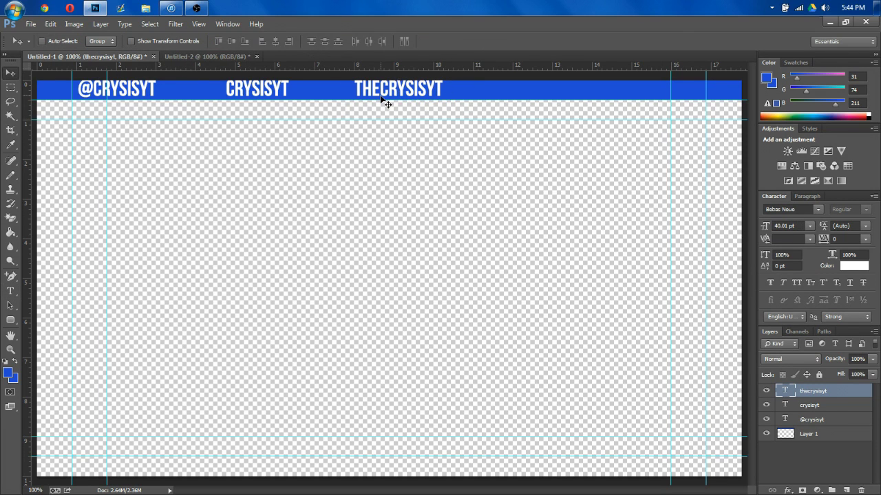
pyautogui.hotkey('ctrl', 't')
pyautogui.press('Down')
pyautogui.press('Down')
pyautogui.press('Down')
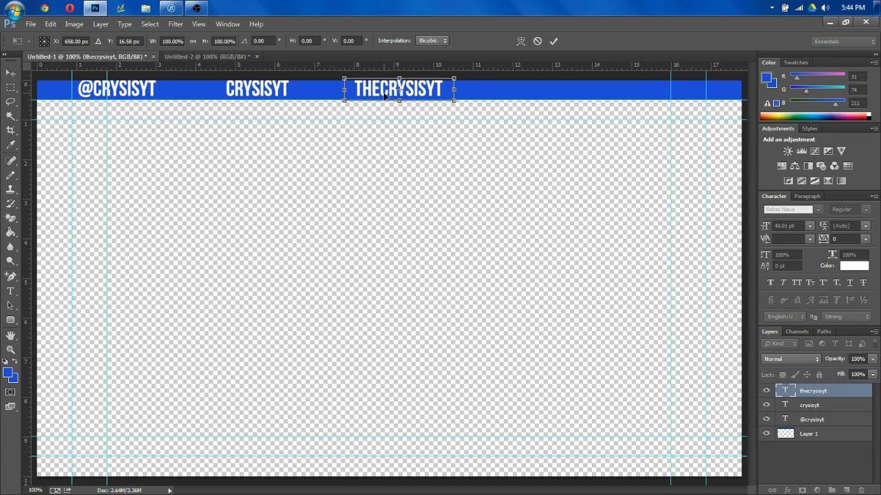
pyautogui.press('Right')
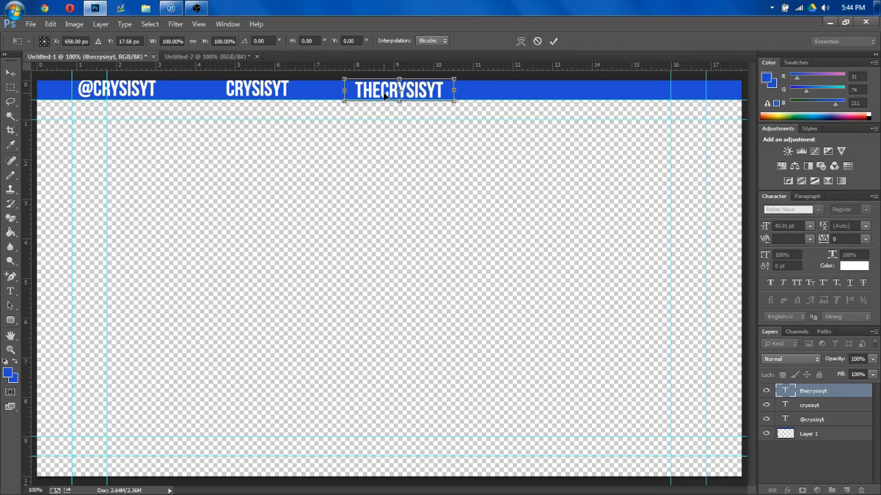
pyautogui.press('Return')
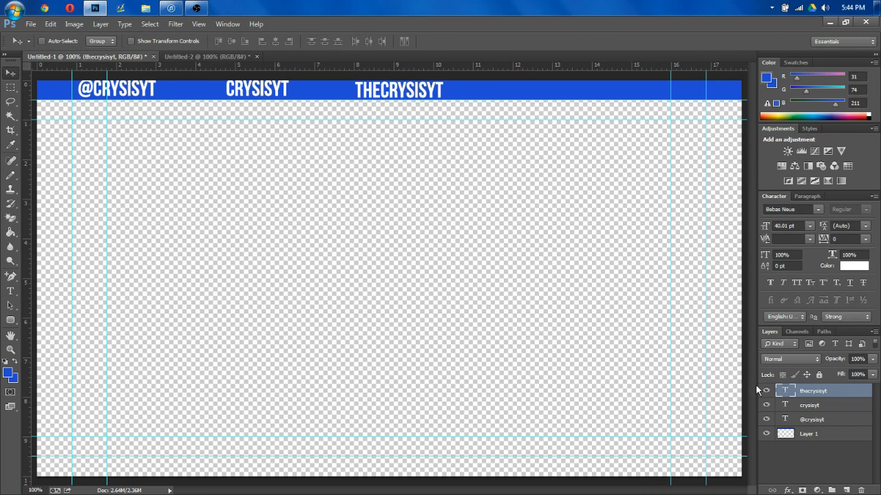
pyautogui.click(805, 419)
pyautogui.hotkey('ctrl', 't')
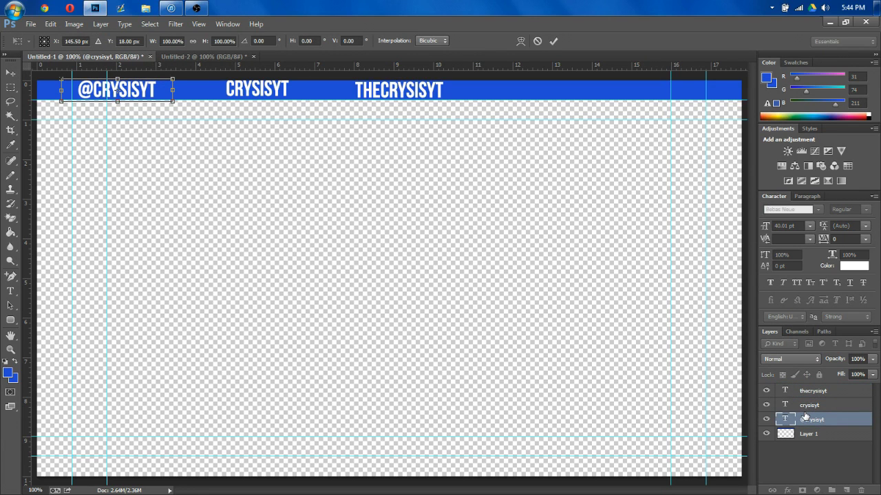
pyautogui.press('Return')
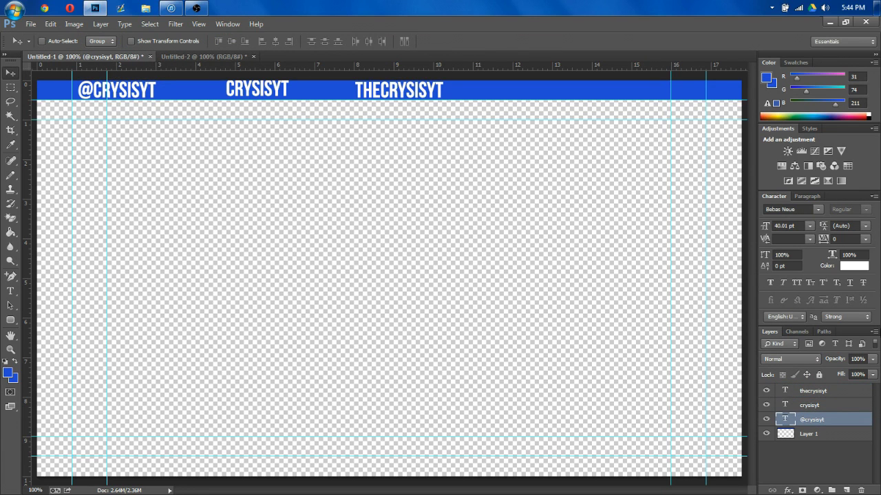
pyautogui.click(817, 407)
pyautogui.hotkey('ctrl', 't')
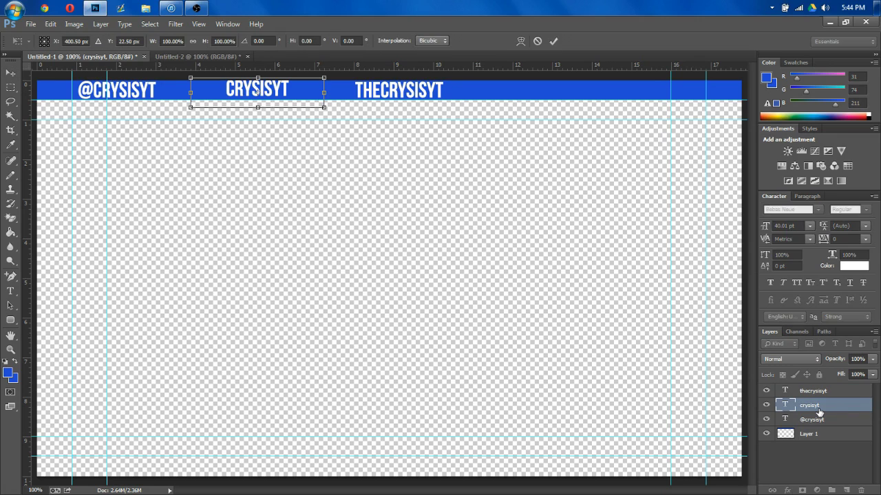
pyautogui.press('Down')
pyautogui.press('Down')
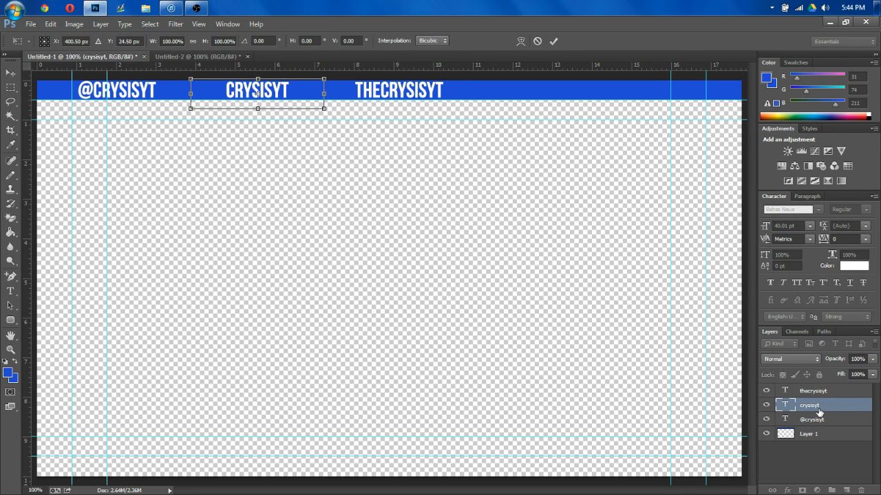
pyautogui.press('Return')
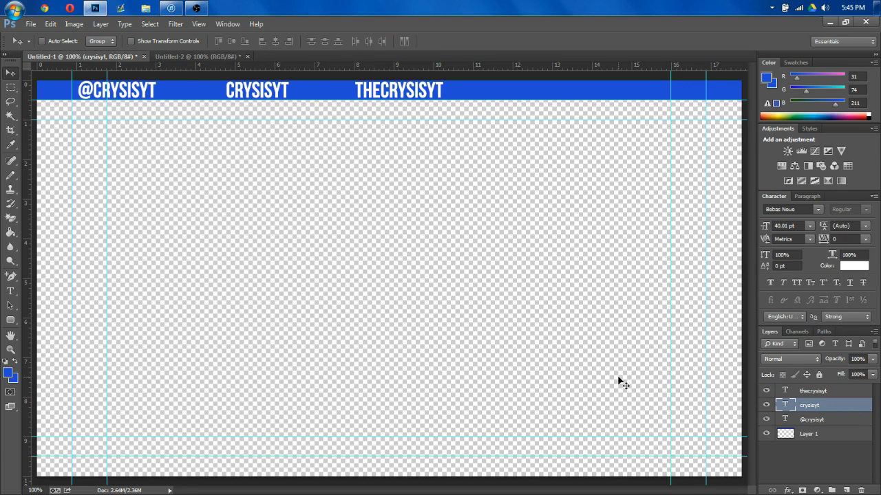
pyautogui.moveTo(290, 69); pyautogui.dragTo(291, 81)
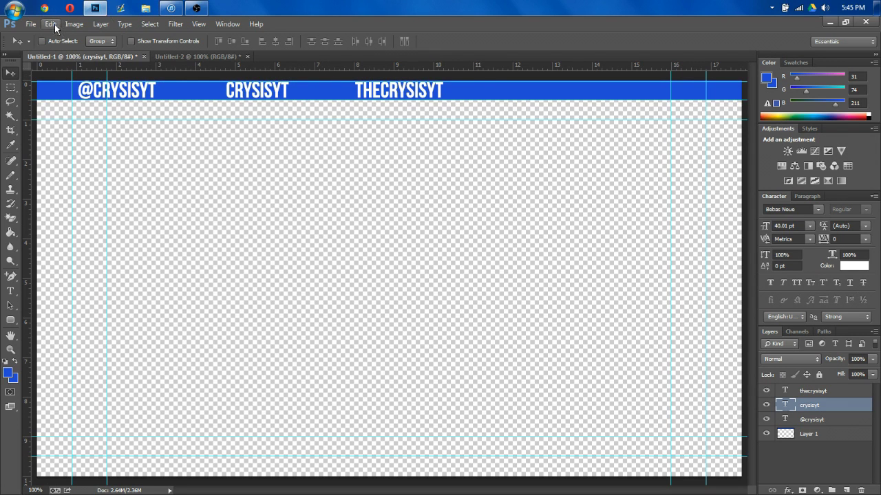
pyautogui.click(31, 24)
# - Open the Facebook thumbs-up, Twitter bird and YouTube icon images together
pyautogui.click(41, 44)
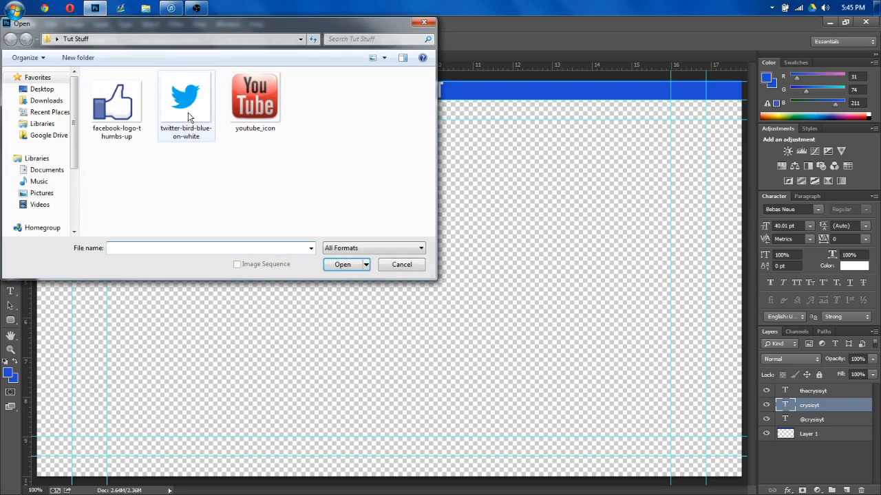
pyautogui.moveTo(391, 168); pyautogui.dragTo(115, 81)
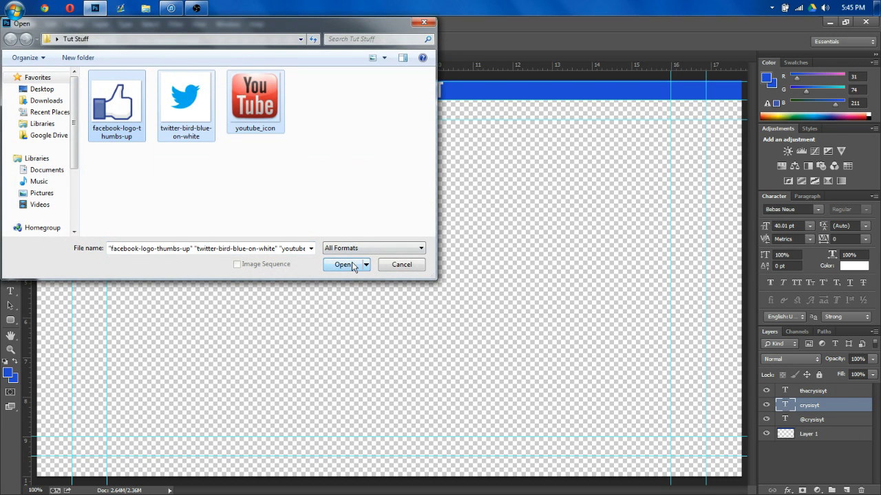
pyautogui.click(342, 264)
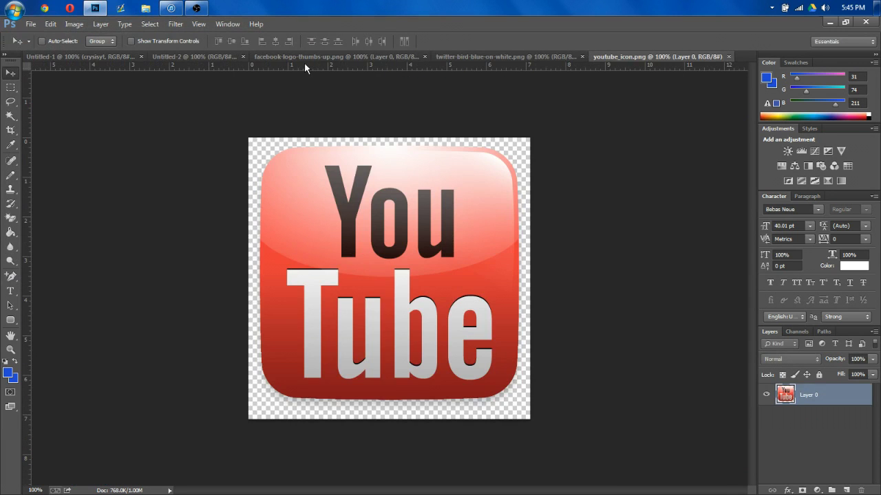
pyautogui.click(303, 59)
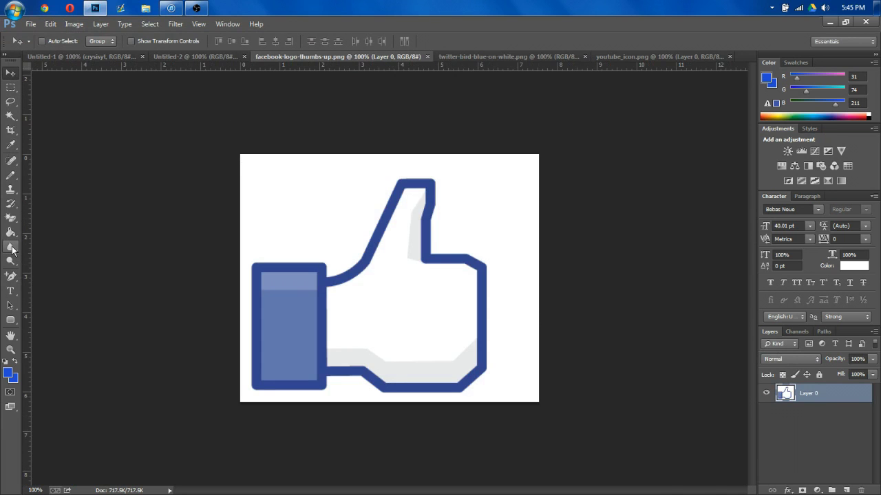
pyautogui.click(464, 60)
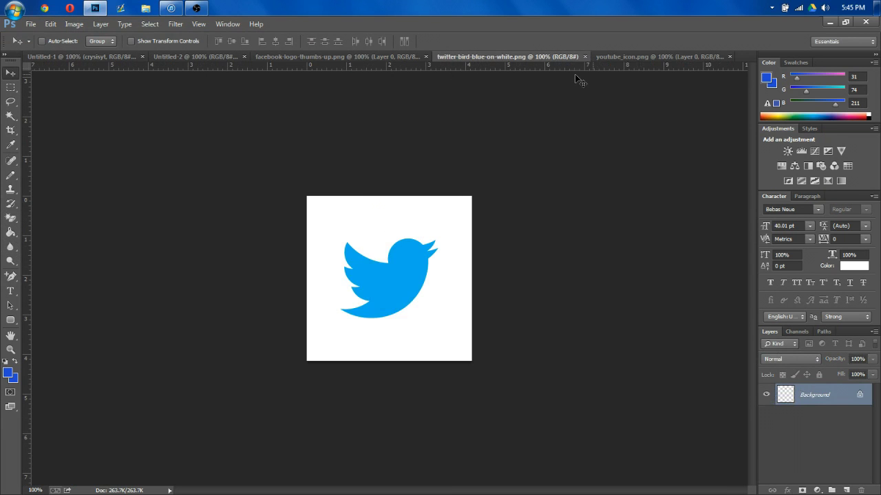
pyautogui.click(659, 56)
# - Select the whole YouTube logo image and paste it into Untitled-1 as a new layer
pyautogui.click(10, 88)
pyautogui.moveTo(236, 133); pyautogui.dragTo(752, 436)
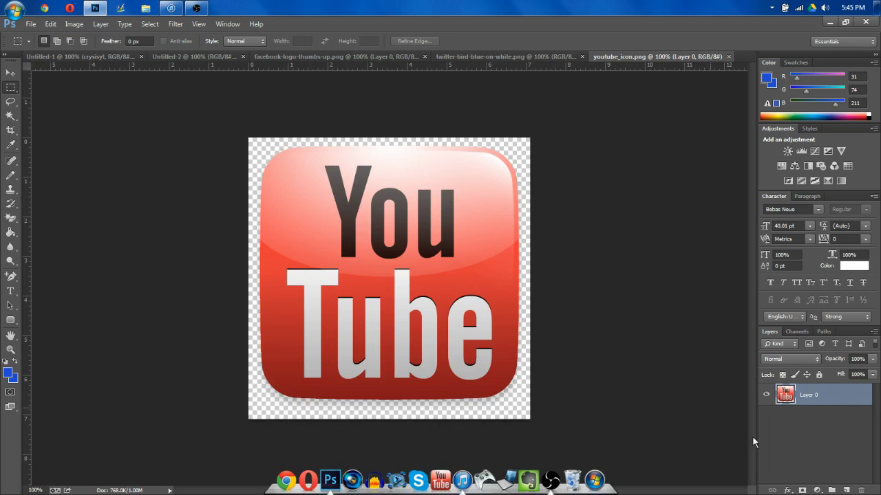
pyautogui.click(74, 57)
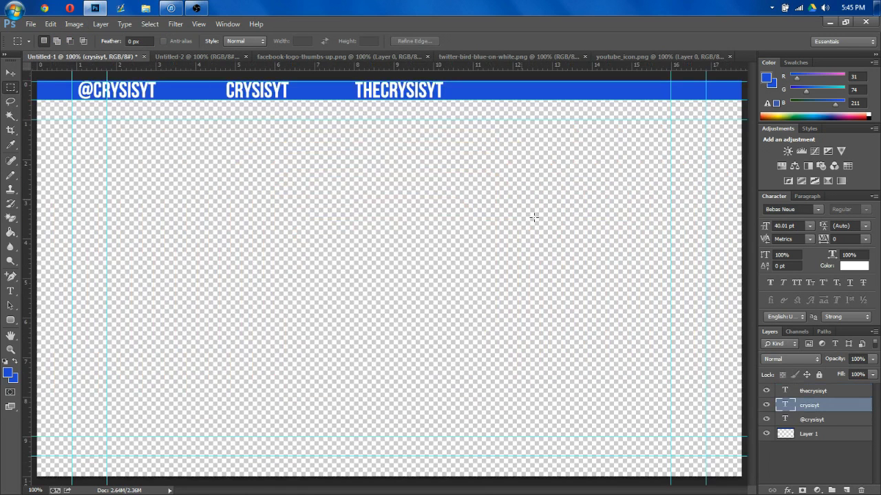
pyautogui.click(646, 59)
pyautogui.moveTo(177, 117); pyautogui.dragTo(689, 474)
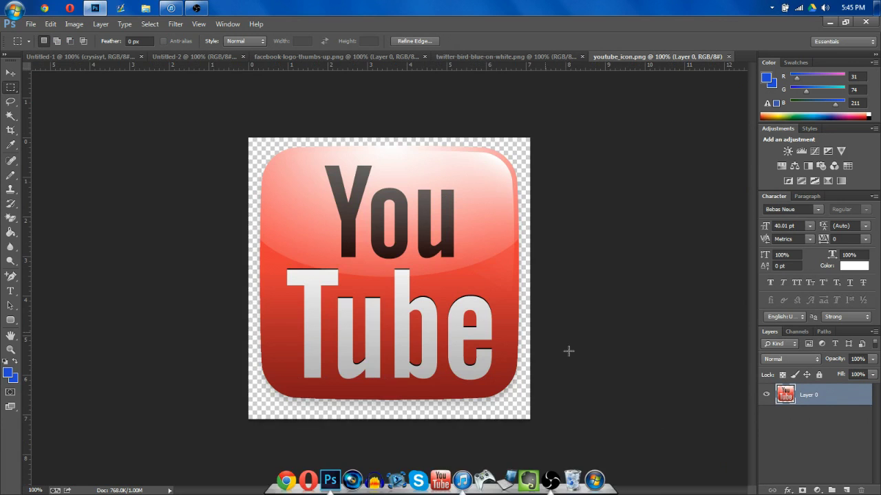
pyautogui.click(115, 57)
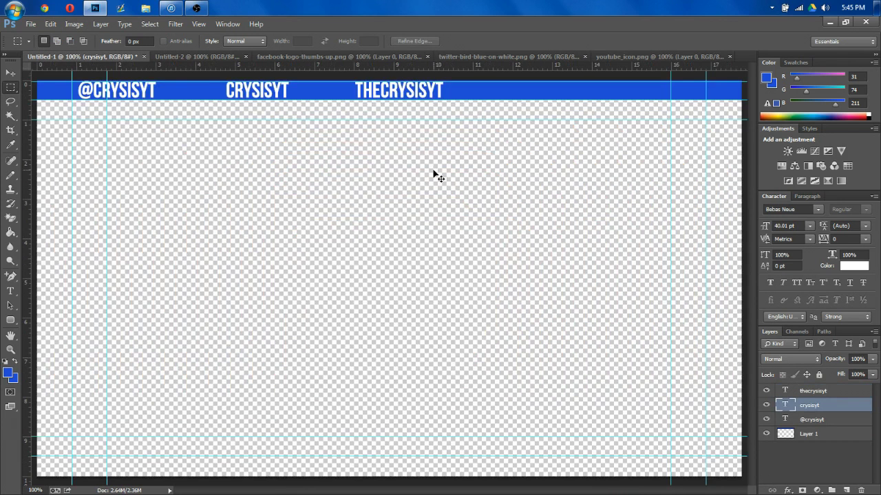
pyautogui.hotkey('ctrl', 'v')
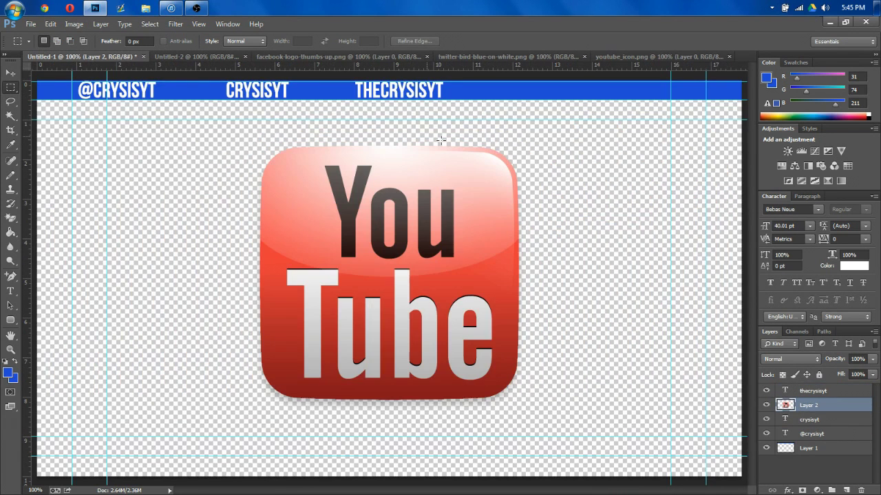
pyautogui.click(311, 55)
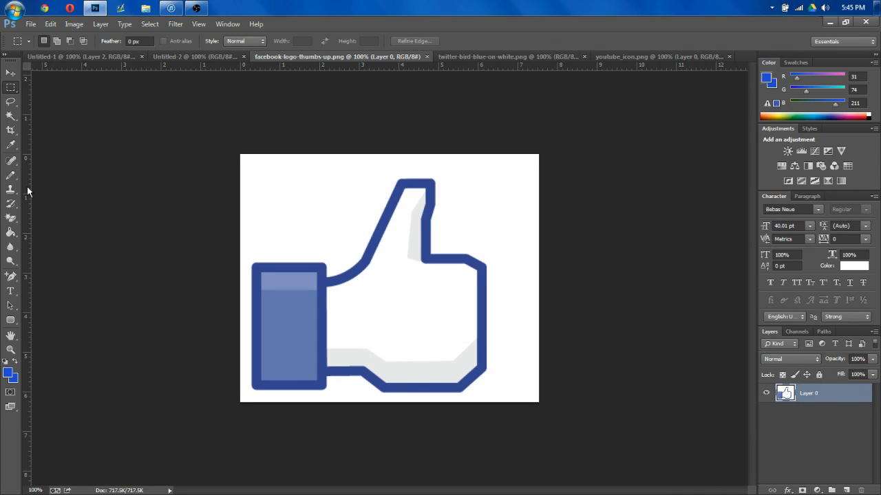
# - Erase the white backgrounds of the thumbs-up and Twitter bird images with the Magic Eraser
pyautogui.click(12, 219)
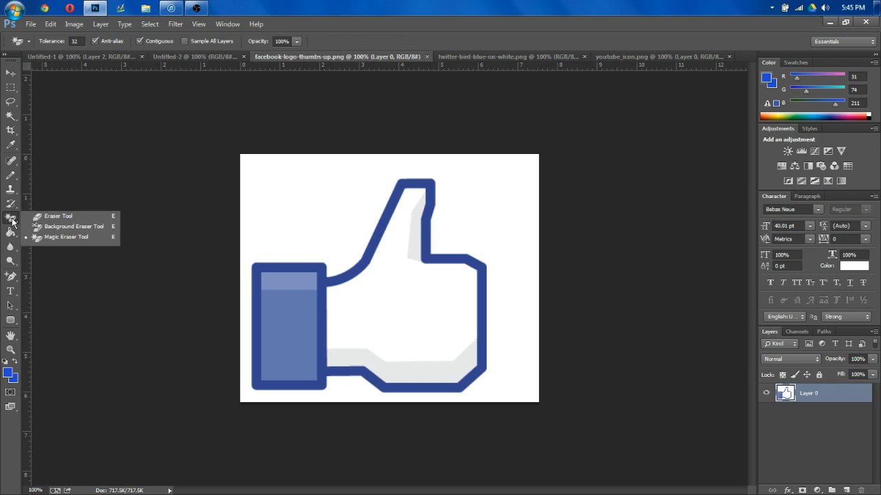
pyautogui.click(38, 219)
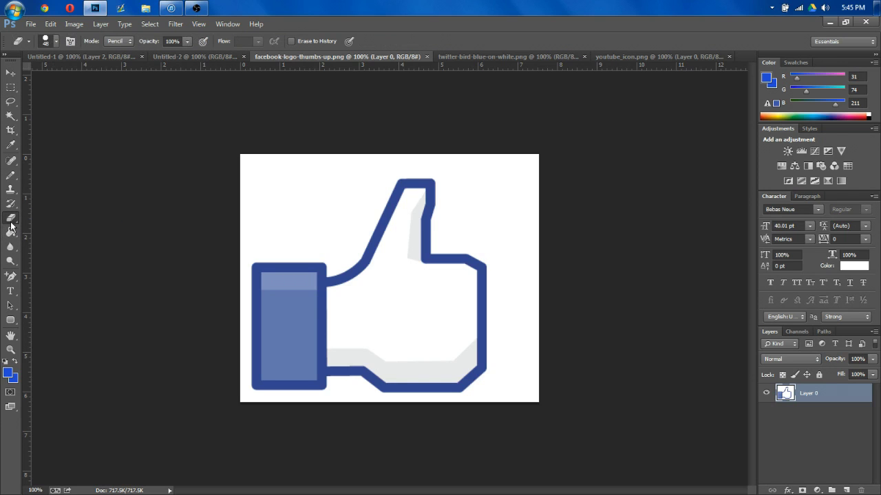
pyautogui.click(12, 225)
pyautogui.click(61, 237)
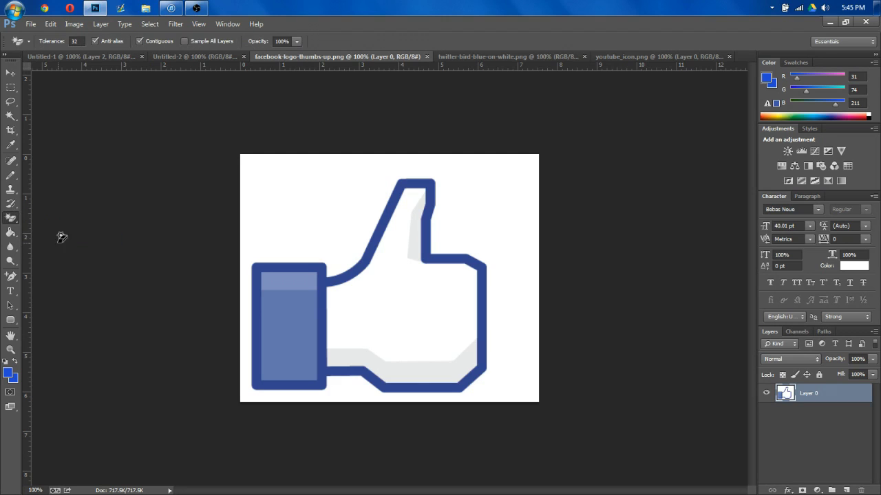
pyautogui.click(351, 205)
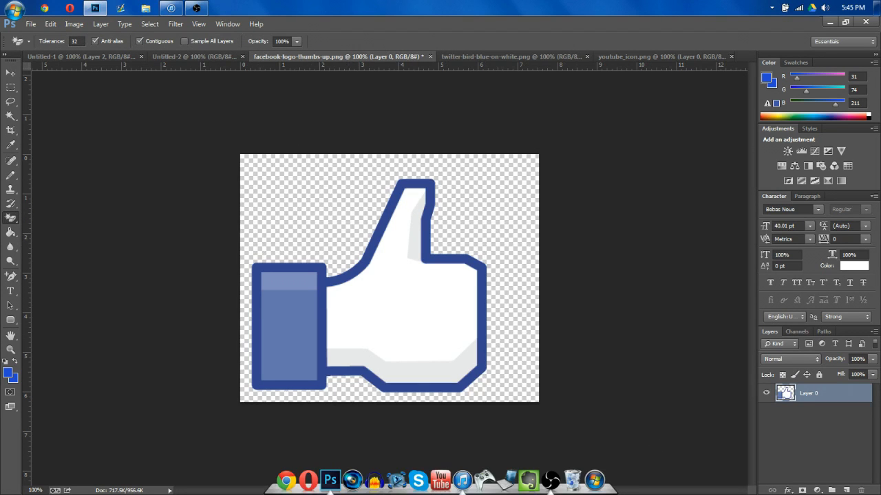
pyautogui.click(478, 57)
pyautogui.click(362, 207)
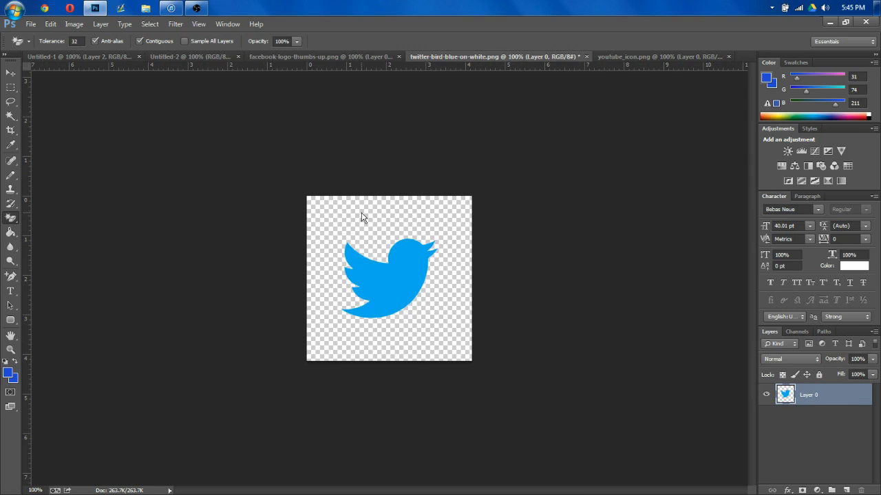
# - Drag the Twitter bird and thumbs-up images into Untitled-1 as Layers 3 and 4
pyautogui.click(10, 88)
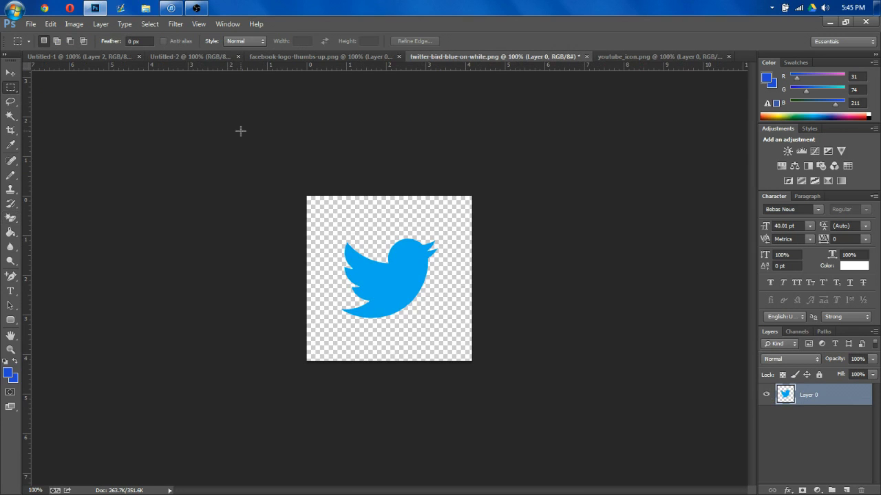
pyautogui.moveTo(106, 94); pyautogui.dragTo(698, 448)
pyautogui.moveTo(46, 5); pyautogui.dragTo(406, 227)
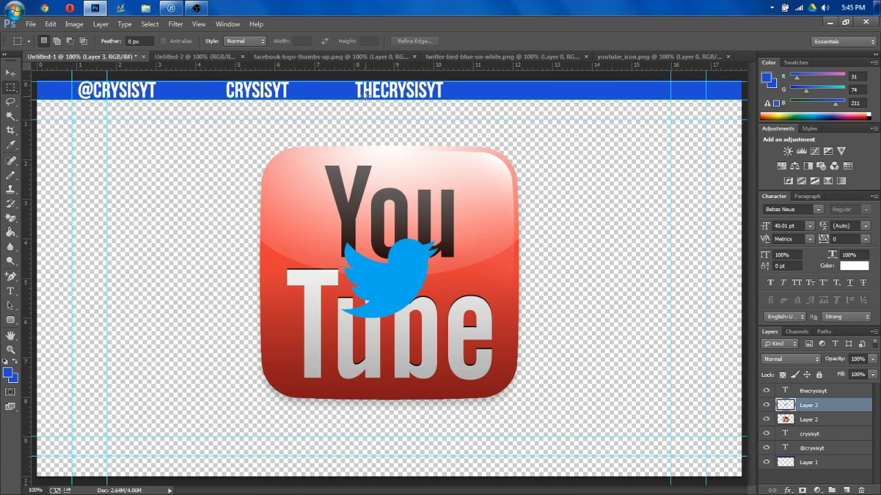
pyautogui.click(360, 55)
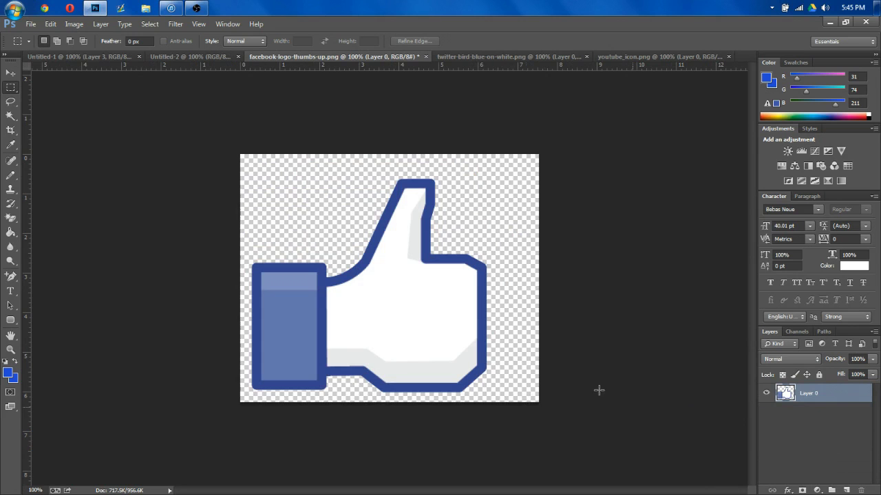
pyautogui.click(121, 58)
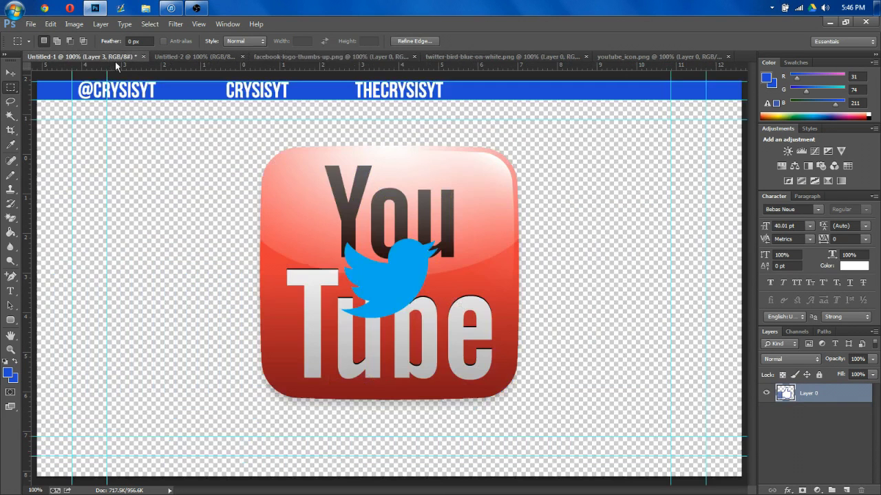
pyautogui.moveTo(115, 66); pyautogui.dragTo(335, 223)
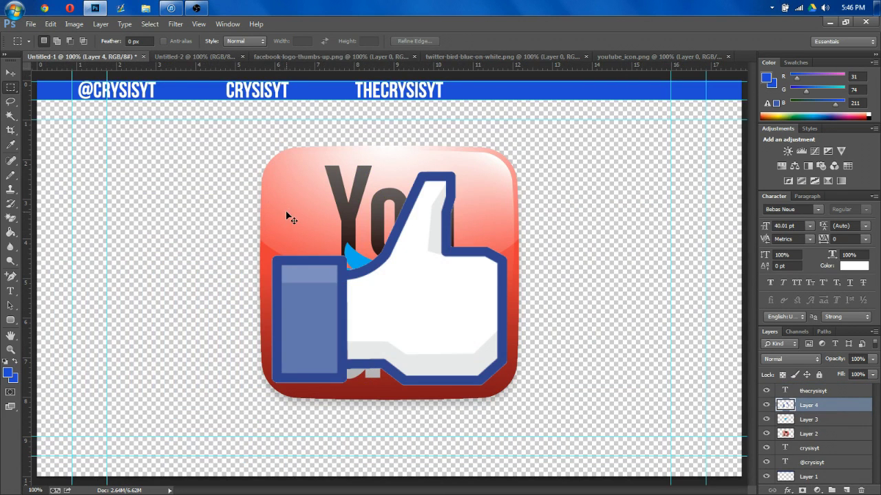
# - Scale the thumbs-up down to about 63% and move it onto the banner
pyautogui.hotkey('ctrl', 't')
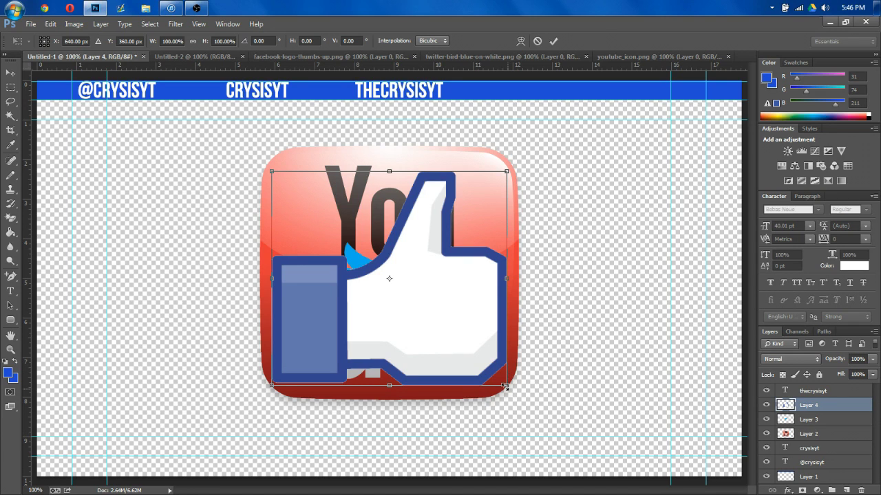
pyautogui.moveTo(506, 387); pyautogui.dragTo(507, 387)
pyautogui.moveTo(273, 172); pyautogui.dragTo(305, 202)
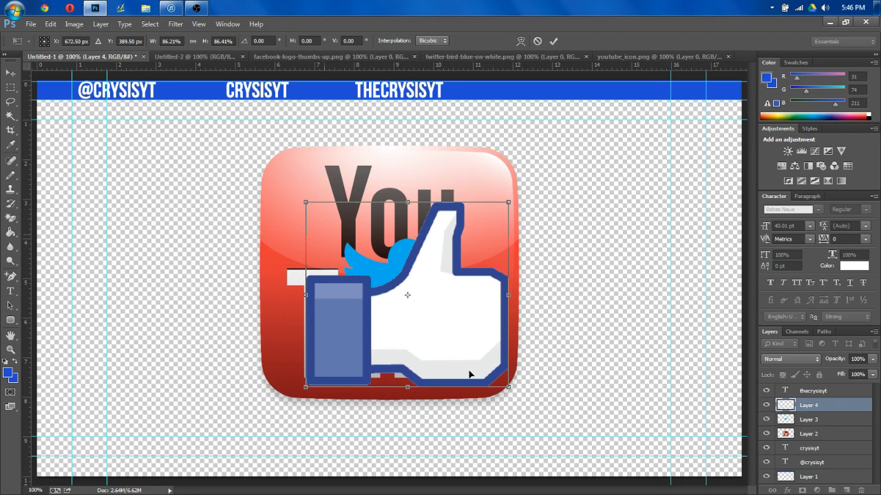
pyautogui.moveTo(507, 387); pyautogui.dragTo(210, 97)
pyautogui.press('Return')
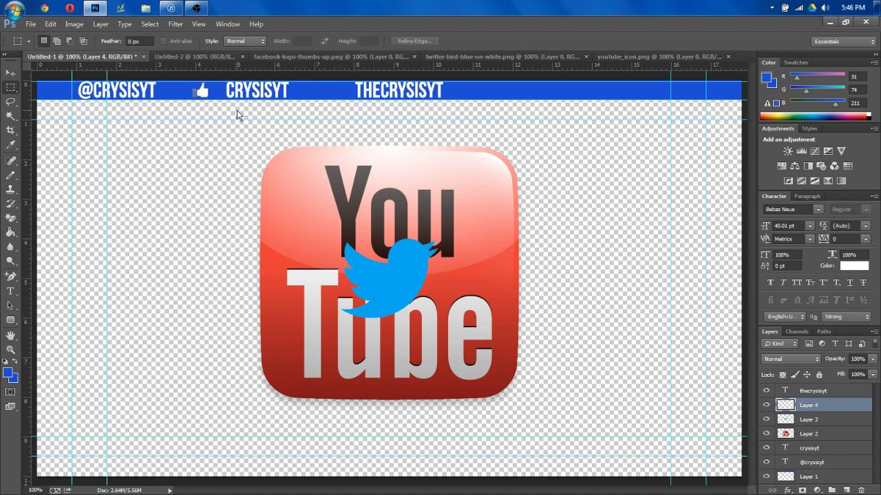
# - Shrink the Twitter bird and place it at the banner's left end
pyautogui.click(834, 419)
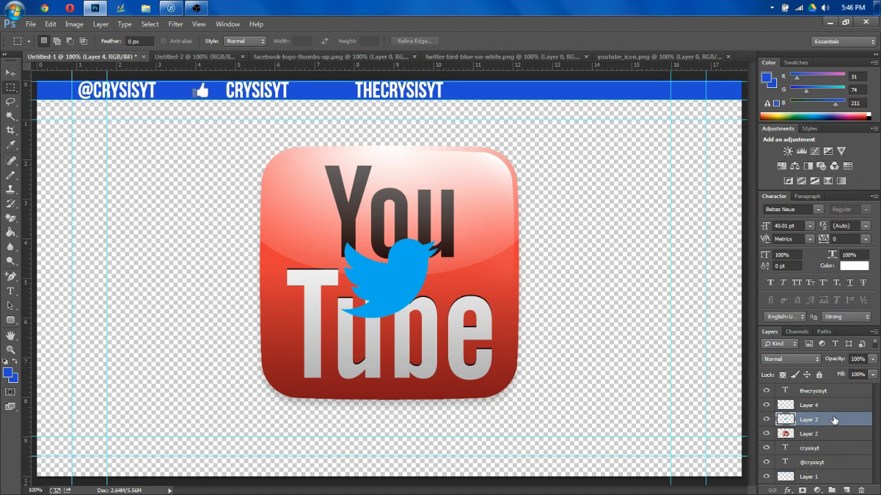
pyautogui.hotkey('ctrl', 't')
pyautogui.moveTo(439, 320); pyautogui.dragTo(69, 90)
pyautogui.press('Return')
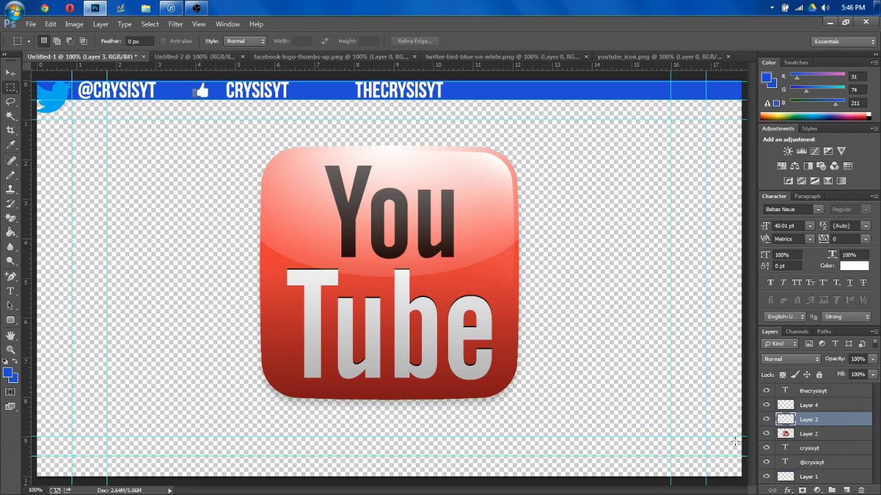
# - Shrink the YouTube logo to icon size beside THECRYSISYT and zoom in to check it
pyautogui.click(840, 404)
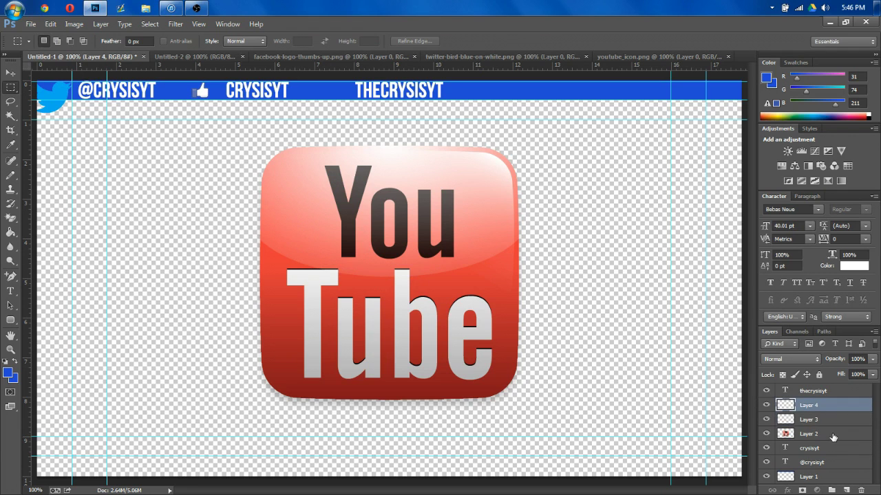
pyautogui.click(833, 435)
pyautogui.hotkey('ctrl', 't')
pyautogui.moveTo(522, 416); pyautogui.dragTo(351, 92)
pyautogui.press('Return')
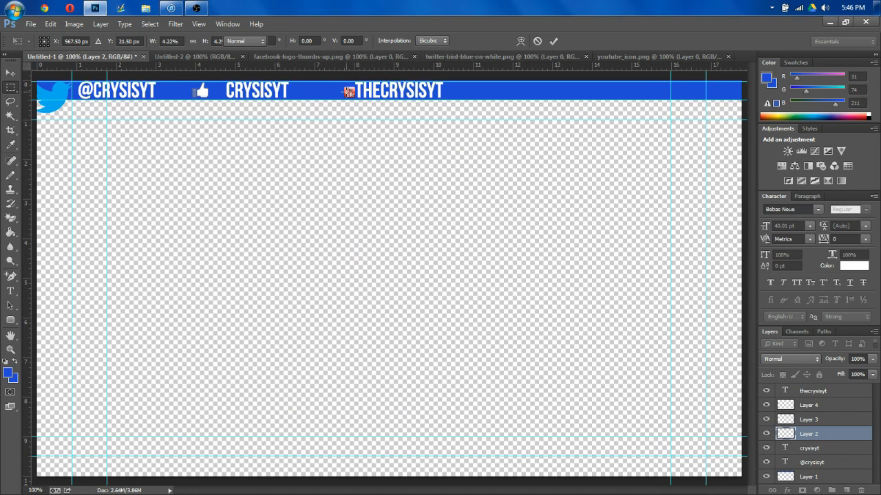
pyautogui.press('m')
pyautogui.hotkey('ctrl', '+')
pyautogui.hotkey('ctrl', '+')
pyautogui.hotkey('ctrl', '+')
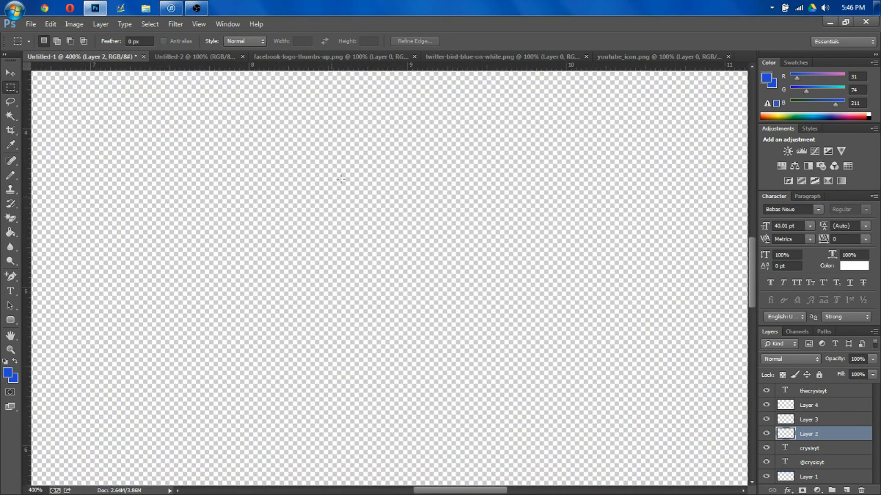
pyautogui.scroll(5, 321, 212)
pyautogui.scroll(5, 322, 209)
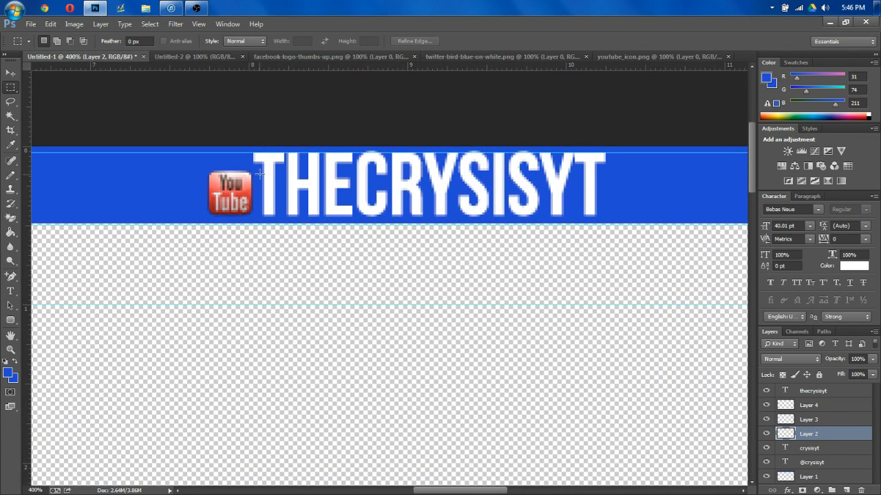
pyautogui.hotkey('ctrl', 't')
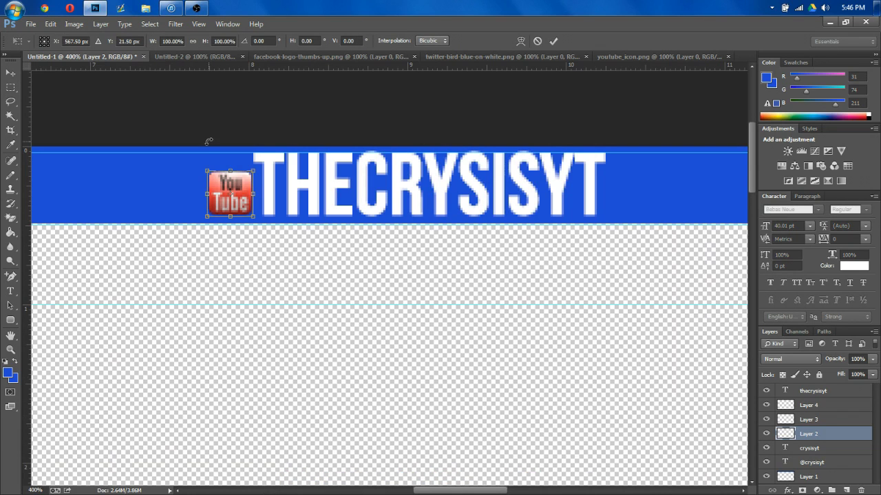
pyautogui.moveTo(205, 172); pyautogui.dragTo(181, 155)
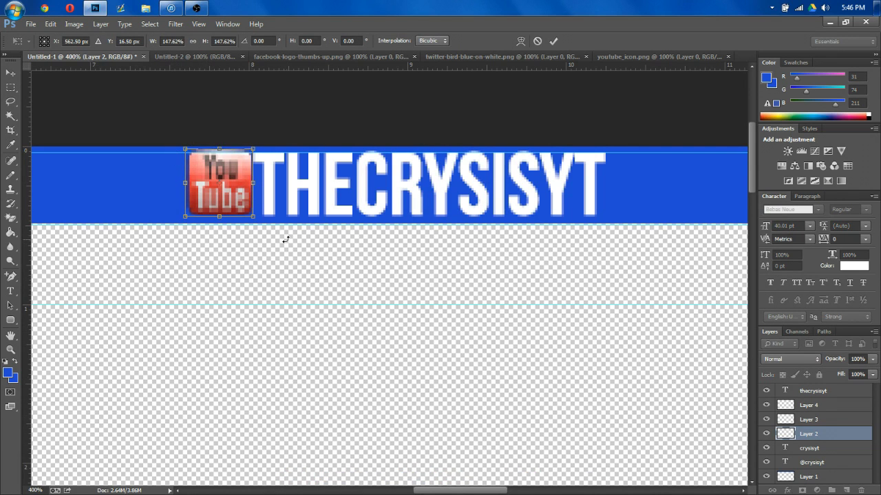
pyautogui.moveTo(253, 216); pyautogui.dragTo(250, 219)
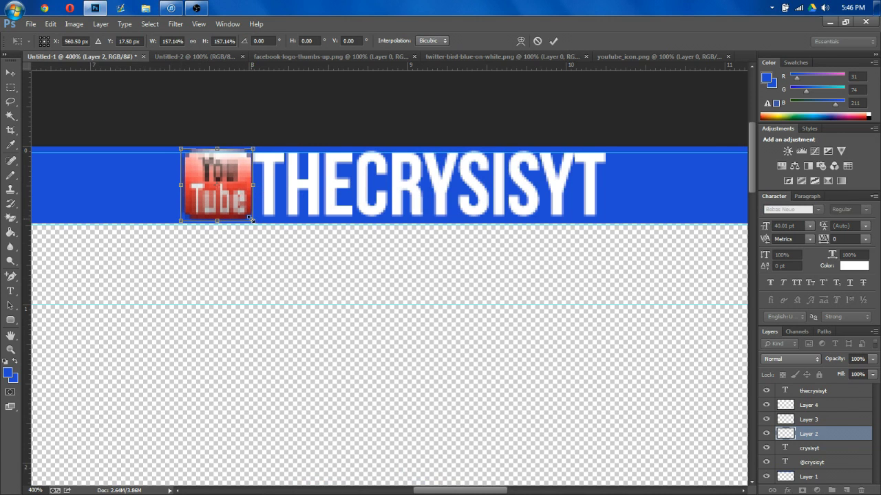
pyautogui.press('Return')
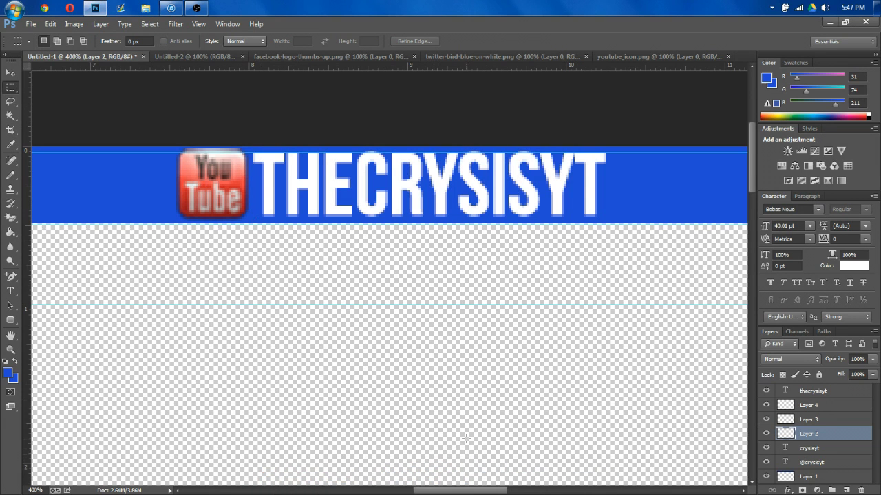
pyautogui.moveTo(466, 490); pyautogui.dragTo(390, 490)
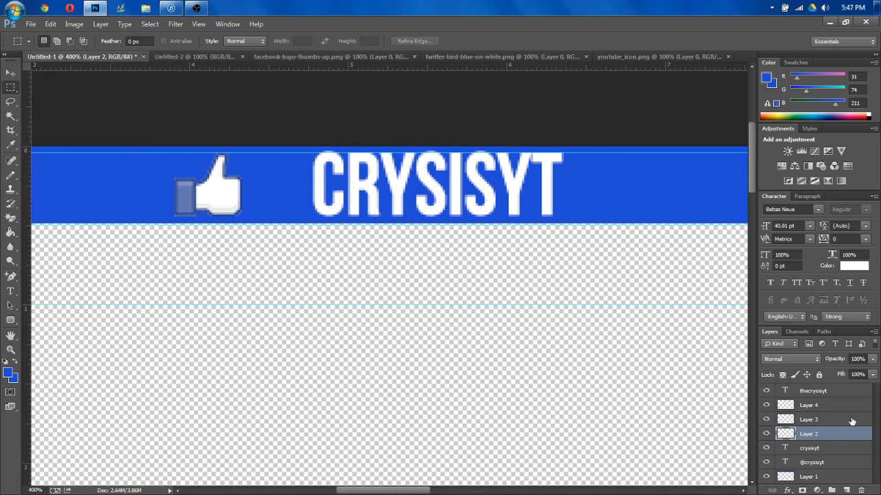
pyautogui.click(852, 421)
pyautogui.hotkey('ctrl', 't')
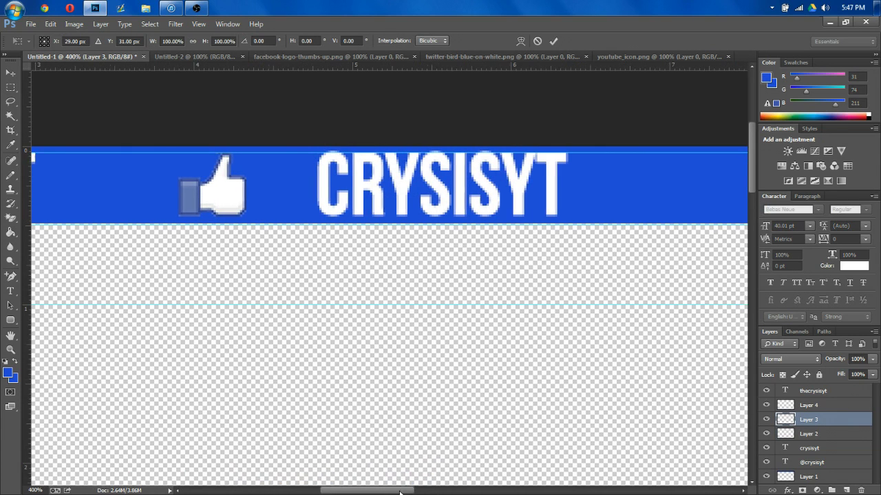
pyautogui.moveTo(406, 490); pyautogui.dragTo(380, 352)
pyautogui.moveTo(225, 278); pyautogui.dragTo(290, 222)
pyautogui.press('Up')
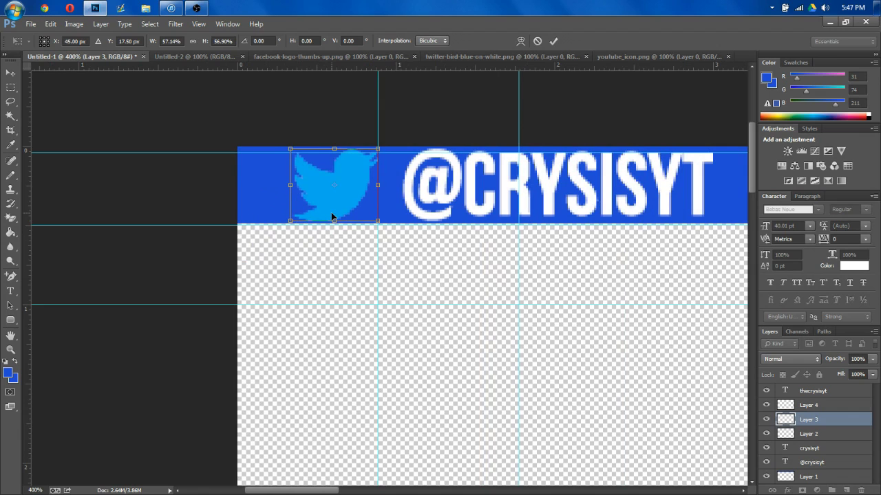
pyautogui.press('Right')
pyautogui.press('Right')
pyautogui.press('Right')
pyautogui.press('Right')
pyautogui.press('Right')
pyautogui.press('Right')
pyautogui.press('Right')
pyautogui.press('Right')
pyautogui.press('Right')
pyautogui.press('Right')
pyautogui.press('Right')
pyautogui.press('Return')
pyautogui.press('m')
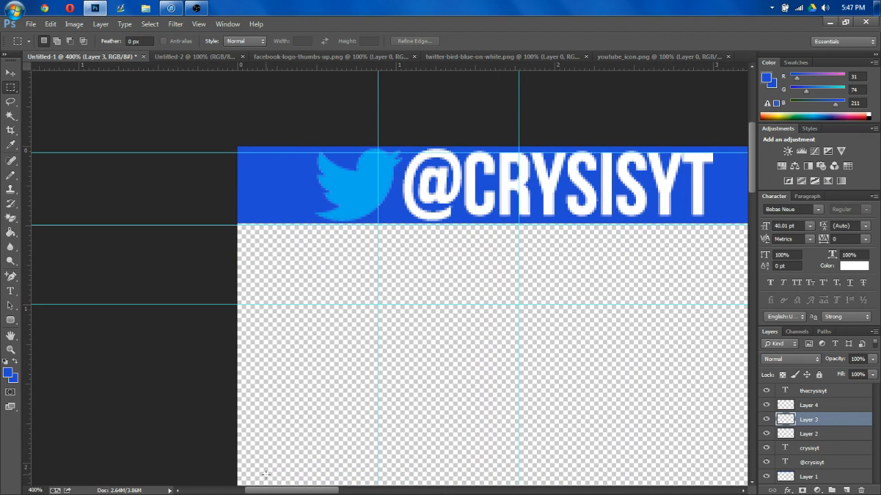
# - Enlarge the Layer 4 thumbs-up icon to about 113% and tuck it right beside CRYSISYT
pyautogui.moveTo(267, 491); pyautogui.dragTo(326, 491)
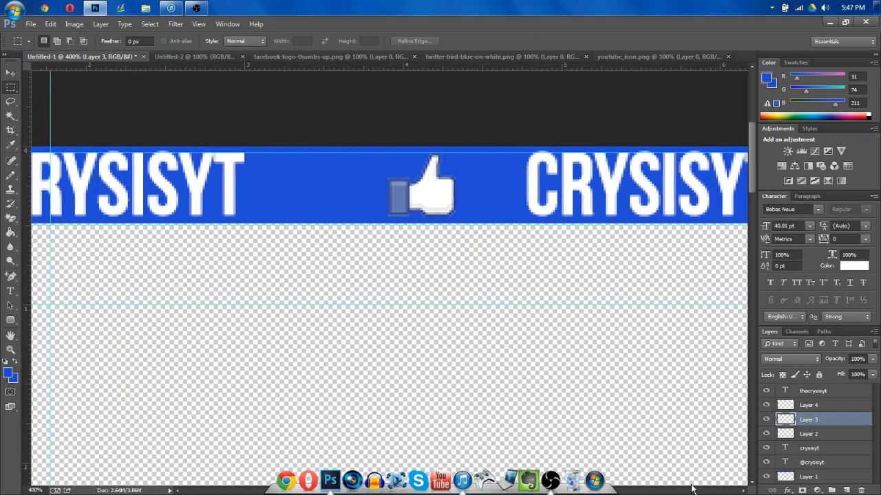
pyautogui.click(813, 408)
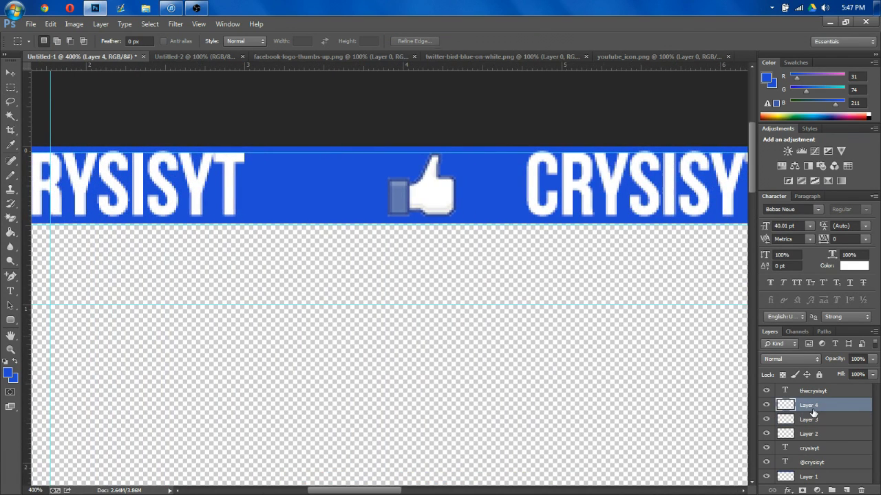
pyautogui.hotkey('ctrl', 't')
pyautogui.moveTo(452, 213); pyautogui.dragTo(460, 220)
pyautogui.moveTo(460, 152); pyautogui.dragTo(466, 149)
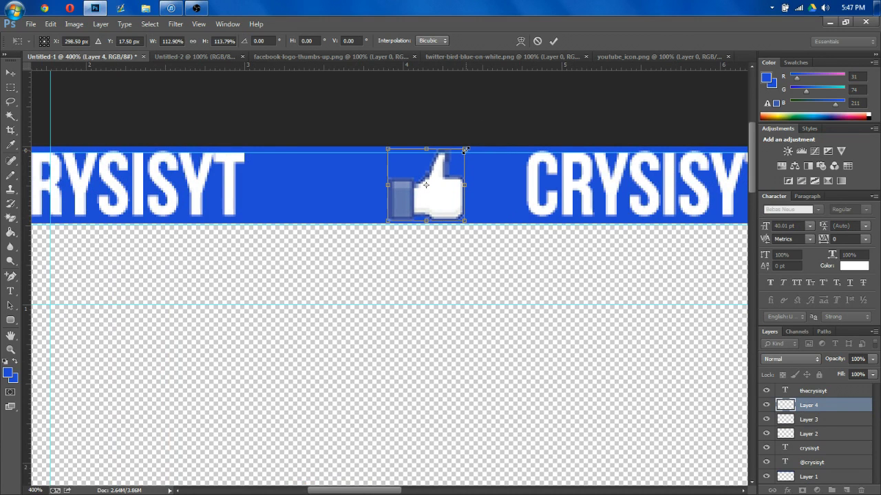
pyautogui.press('Right')
pyautogui.press('Right')
pyautogui.press('Right')
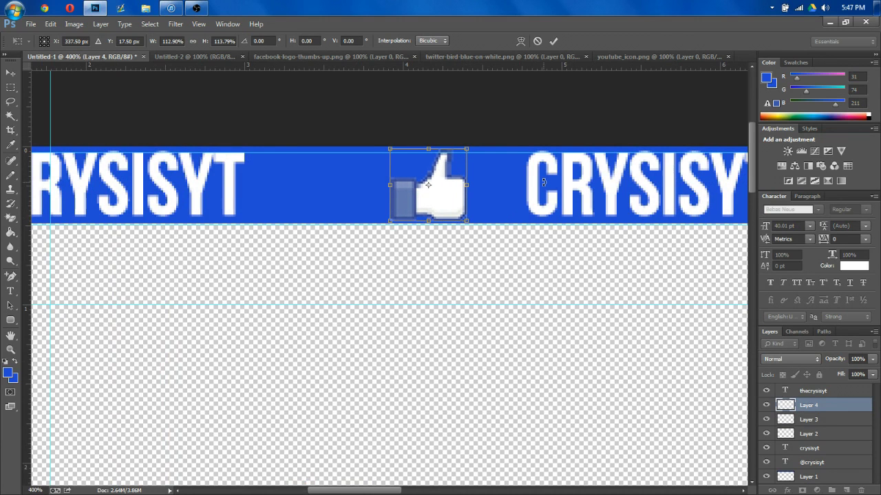
pyautogui.moveTo(428, 184); pyautogui.dragTo(474, 184)
pyautogui.press('Right')
pyautogui.press('Right')
pyautogui.press('Right')
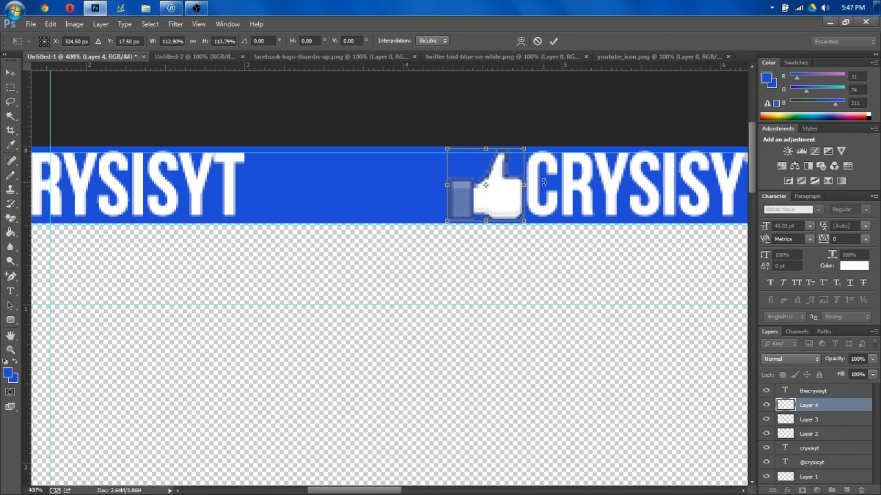
pyautogui.press('Return')
pyautogui.hotkey('ctrl', '-')
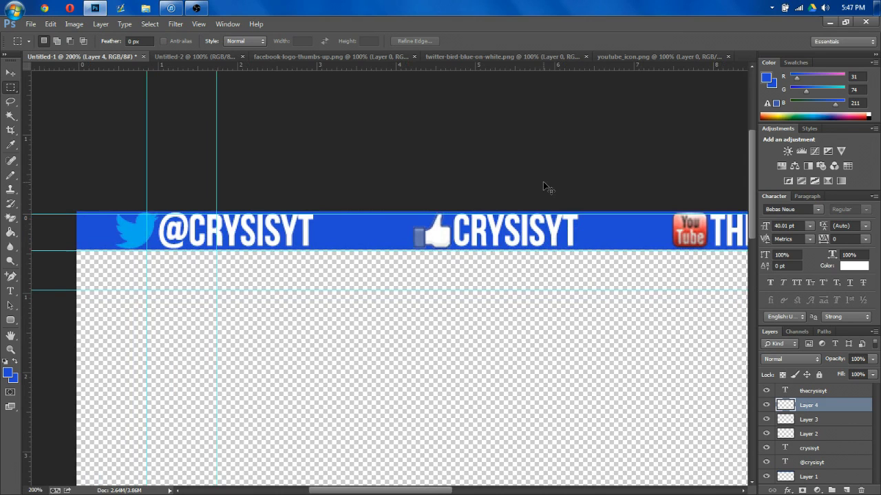
# - Draw a text box over the banner's right end, set to Brush Script Std at 35.01 pt
pyautogui.hotkey('ctrl', '-')
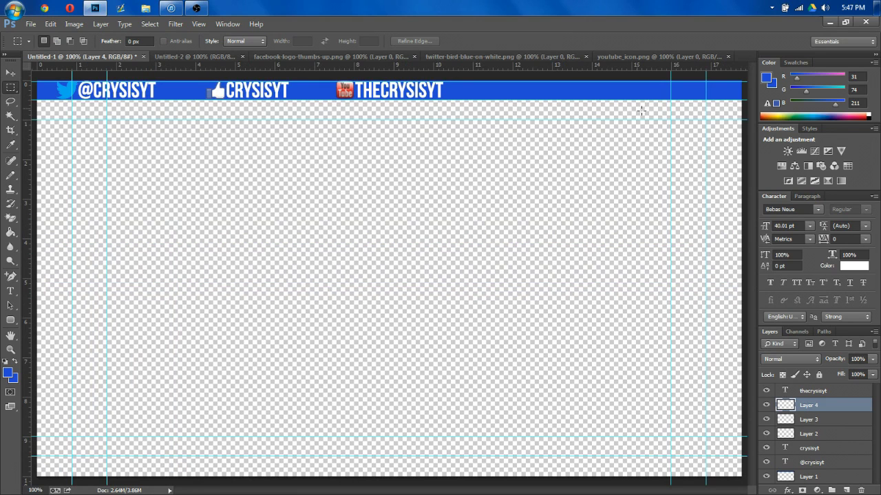
pyautogui.click(9, 293)
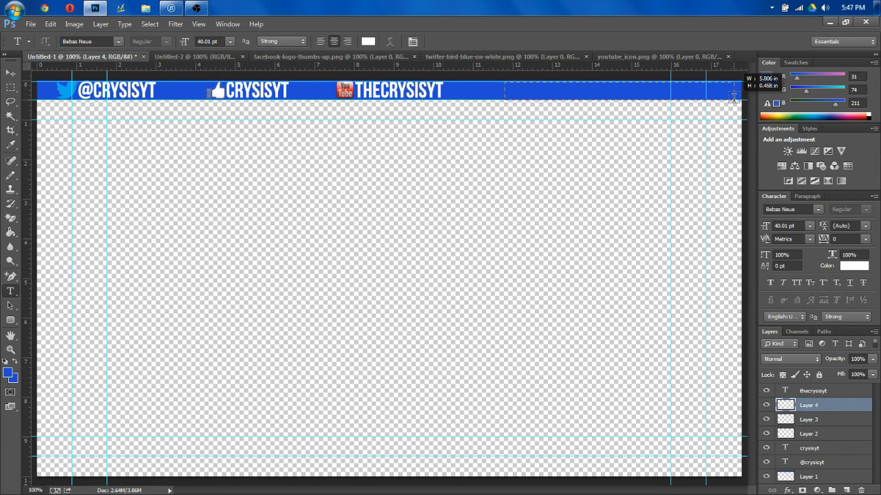
pyautogui.moveTo(740, 98); pyautogui.dragTo(504, 81)
pyautogui.click(783, 220)
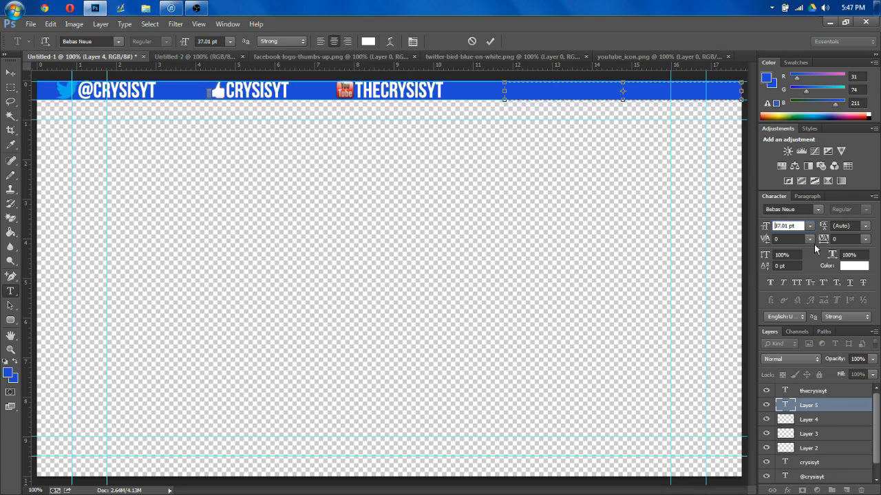
pyautogui.press('Down')
pyautogui.press('Down')
pyautogui.press('Down')
pyautogui.press('Down')
pyautogui.press('Down')
pyautogui.press('Down')
pyautogui.press('Down')
pyautogui.press('Up')
pyautogui.click(818, 209)
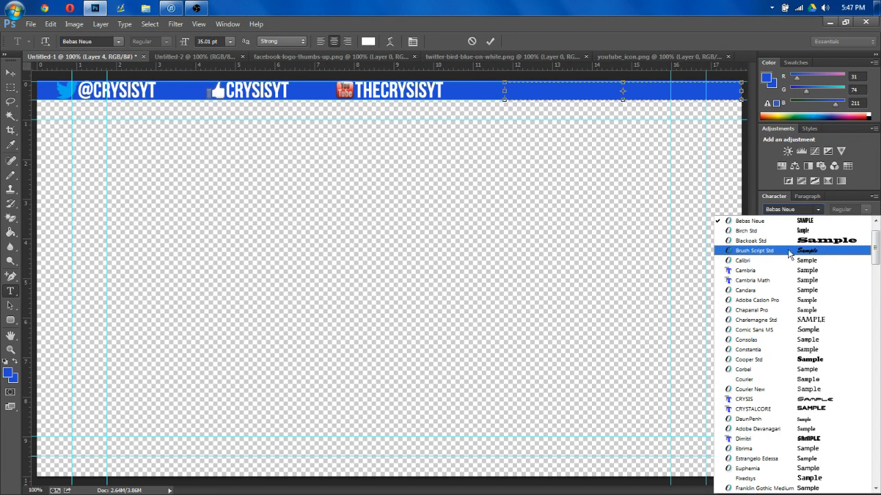
pyautogui.click(788, 251)
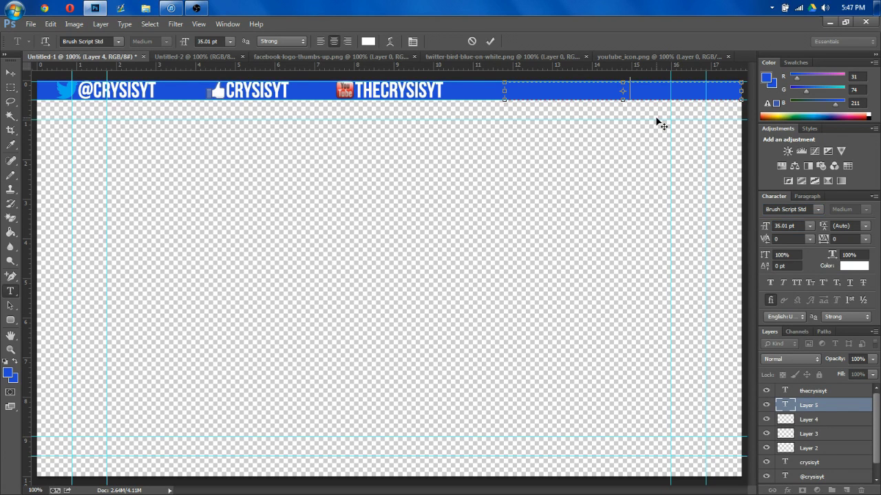
# - Type the slogan 'the one and only', raise it to 37.01 pt, and commit it
pyautogui.write('the one and')
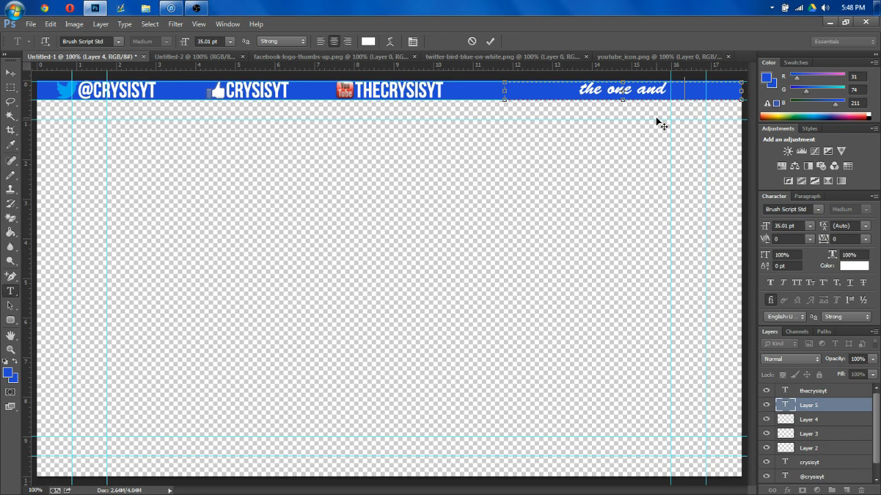
pyautogui.write(' only')
pyautogui.hotkey('ctrl', 'a')
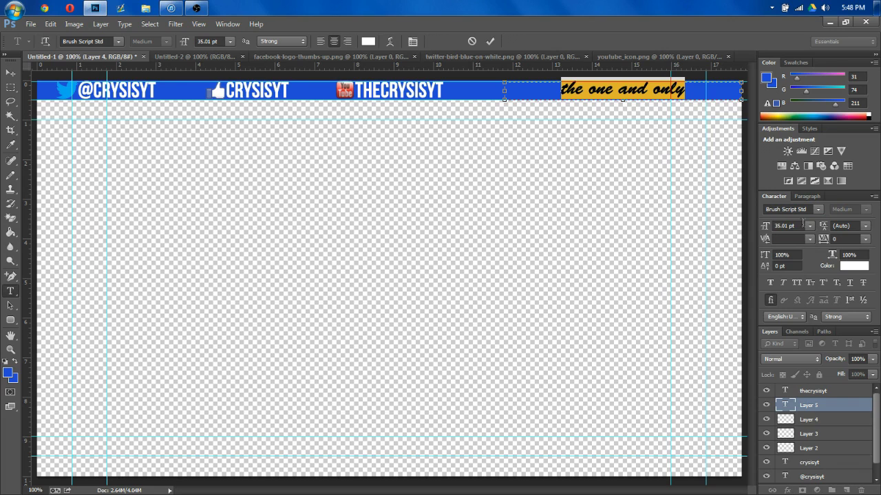
pyautogui.click(793, 226)
pyautogui.press('Up')
pyautogui.press('Up')
pyautogui.click(10, 73)
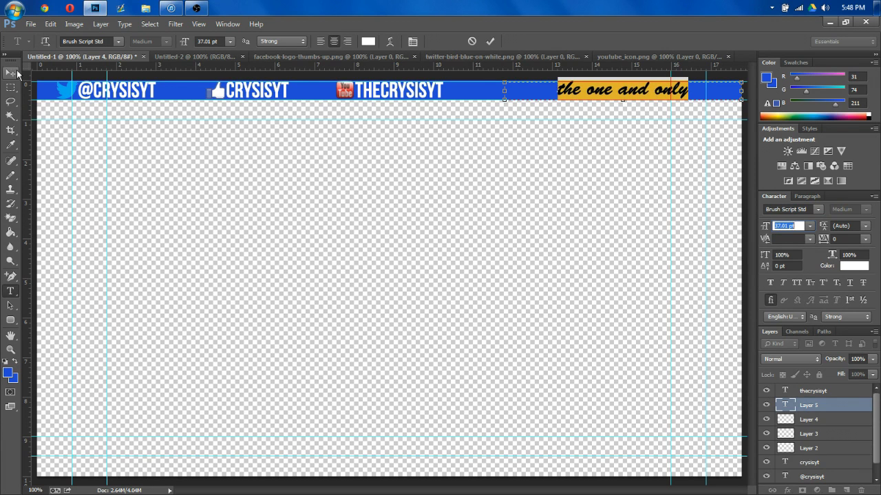
pyautogui.hotkey('ctrl', 't')
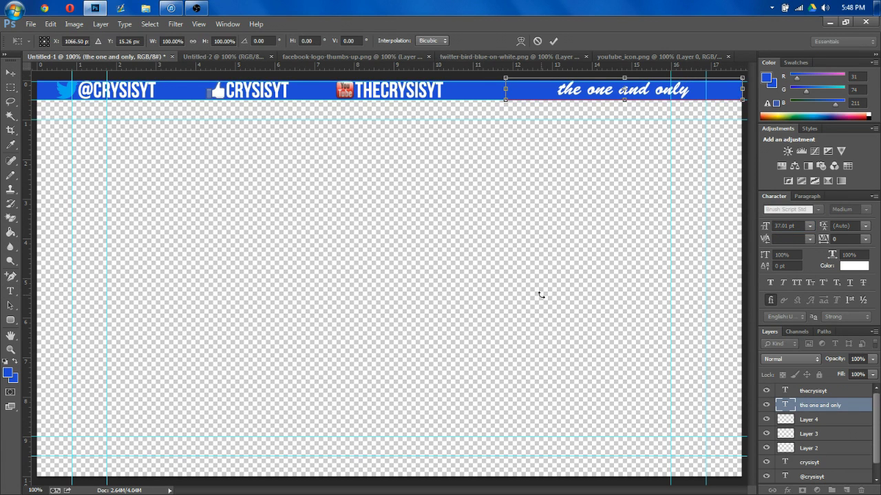
pyautogui.press('Return')
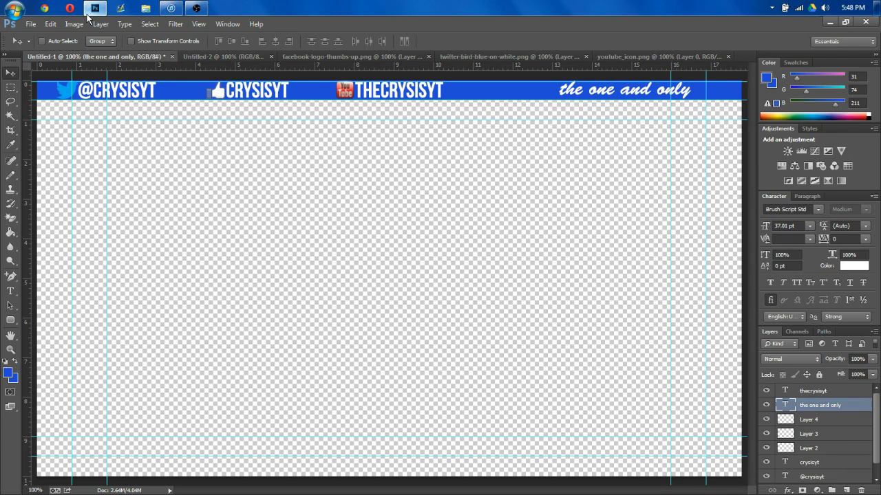
pyautogui.click(31, 24)
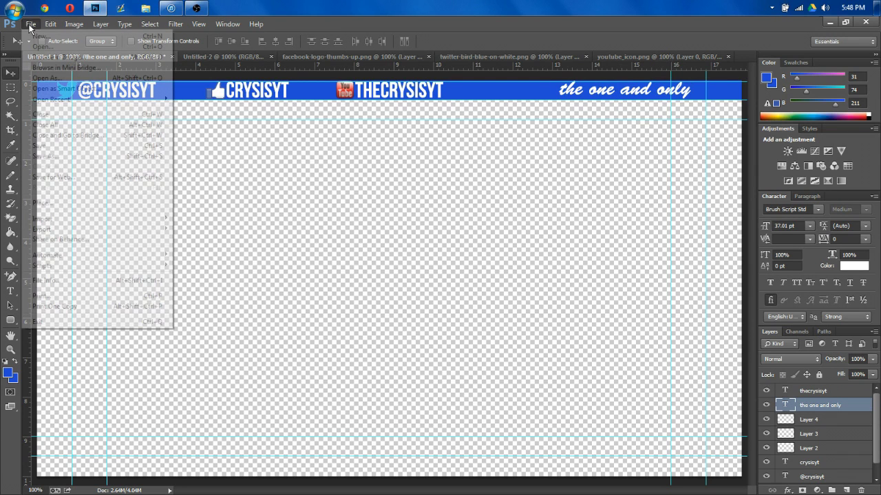
# - Create a new Film & Video NTSC DV (720 x 480) document and dismiss the aspect-ratio notice
pyautogui.click(39, 36)
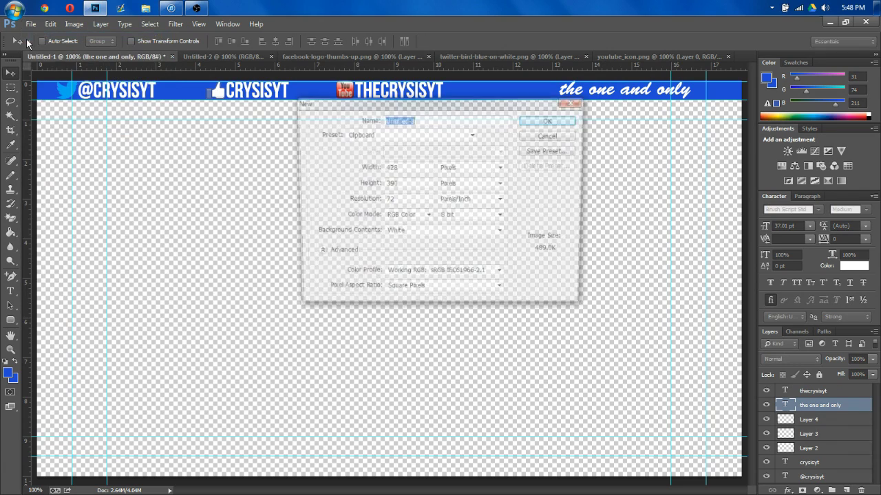
pyautogui.click(463, 135)
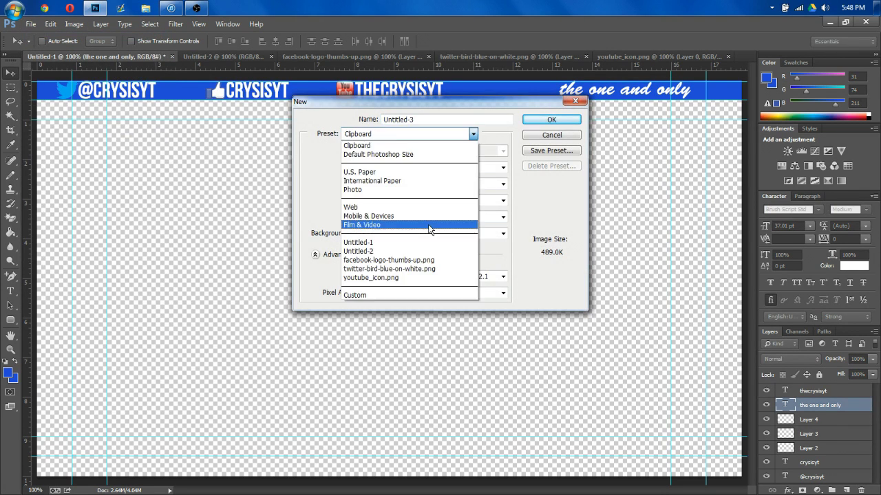
pyautogui.click(443, 226)
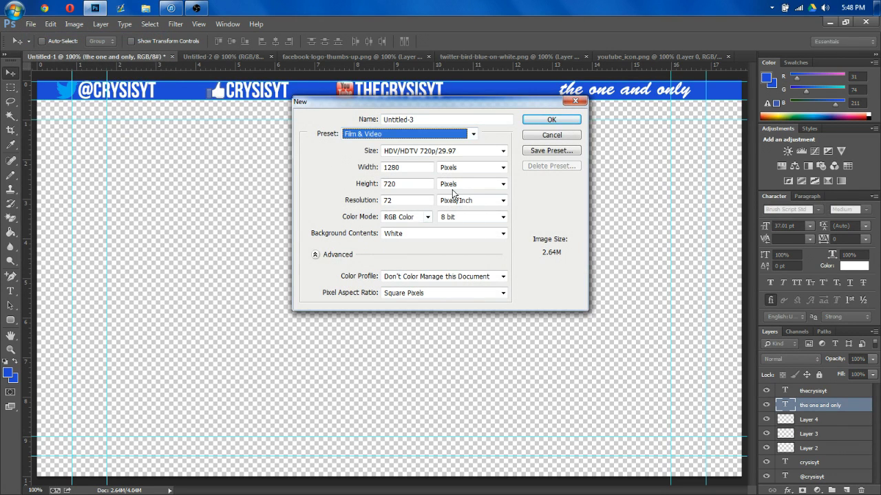
pyautogui.click(423, 153)
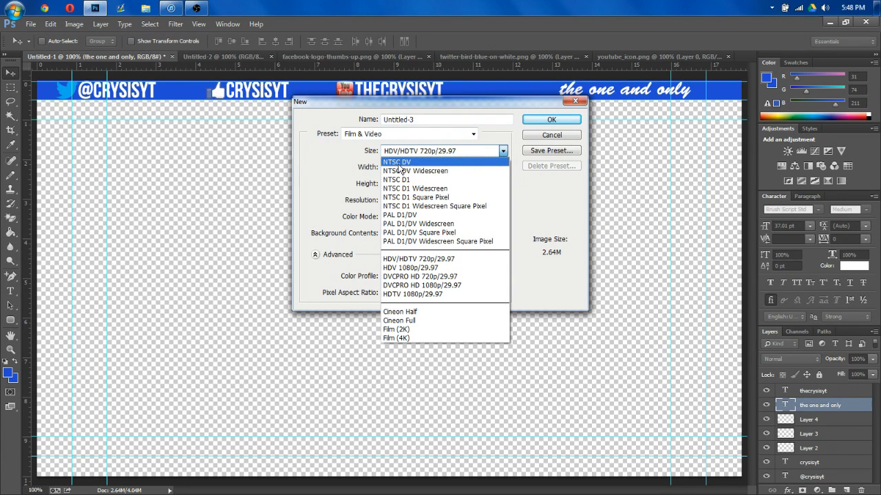
pyautogui.click(404, 165)
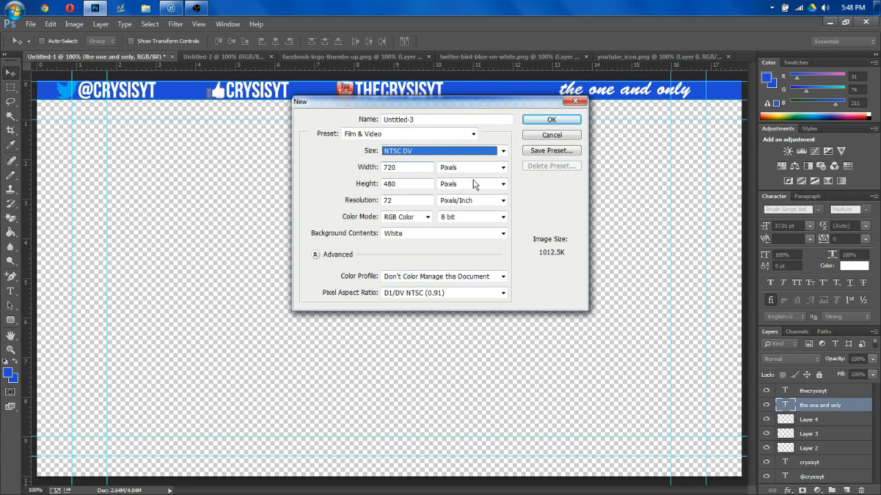
pyautogui.click(552, 120)
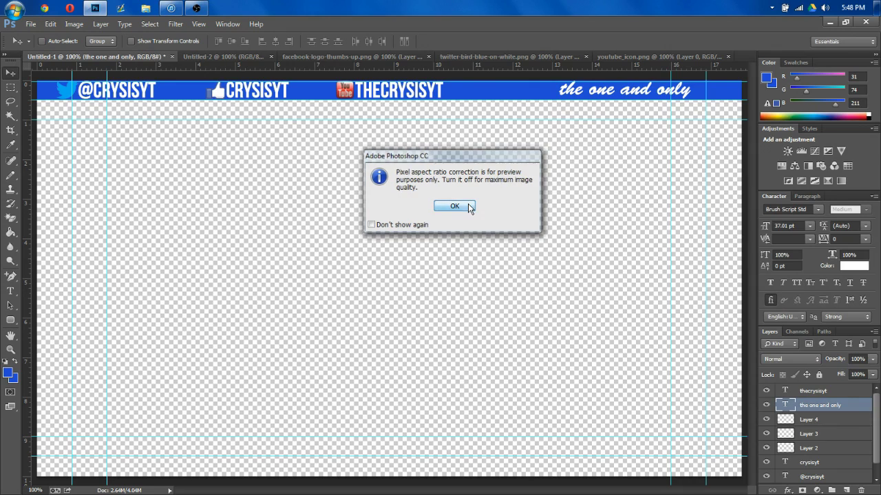
pyautogui.press('Return')
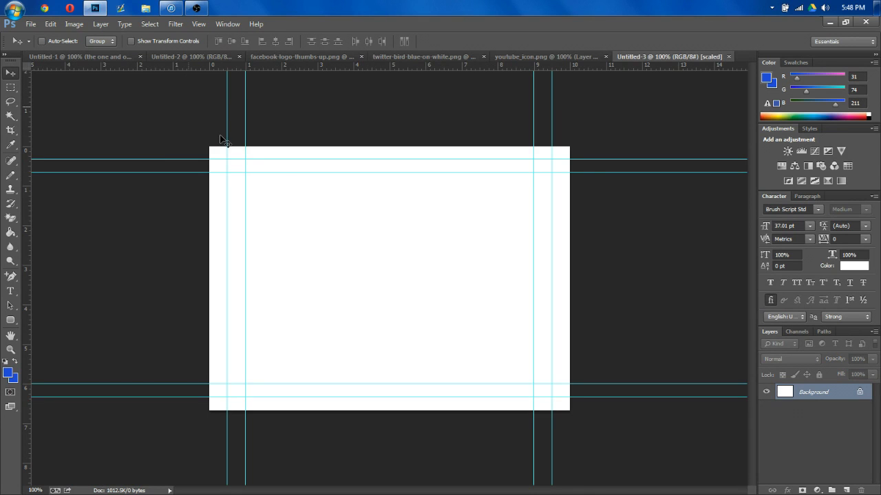
# - Add Layer 1, then convert the white Background into Layer 0 and delete it
pyautogui.click(847, 490)
pyautogui.doubleClick(827, 413)
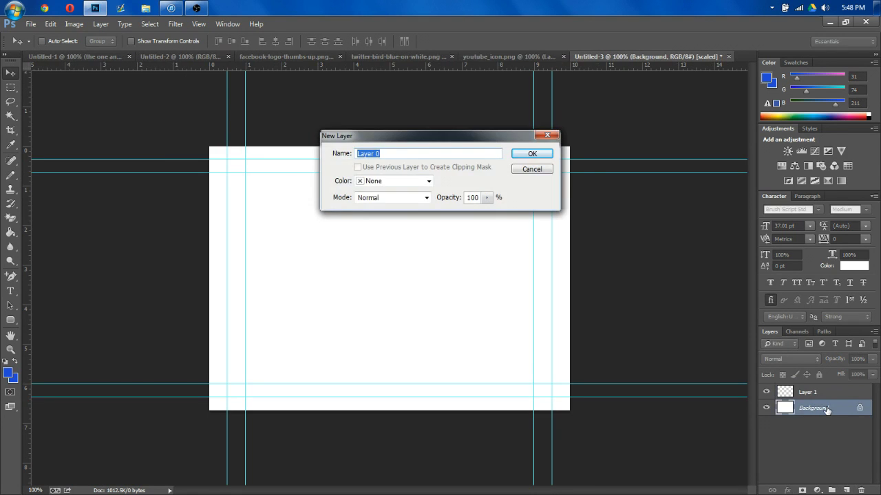
pyautogui.press('Return')
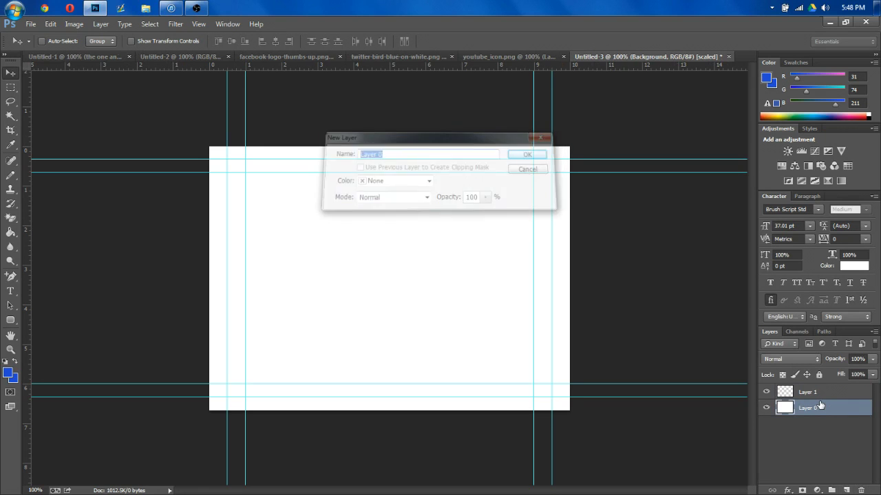
pyautogui.rightClick(820, 406)
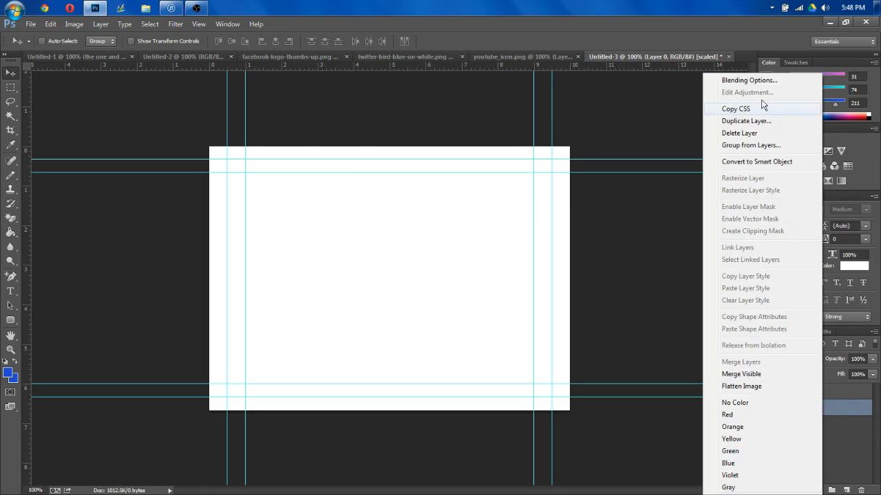
pyautogui.click(755, 136)
pyautogui.press('Return')
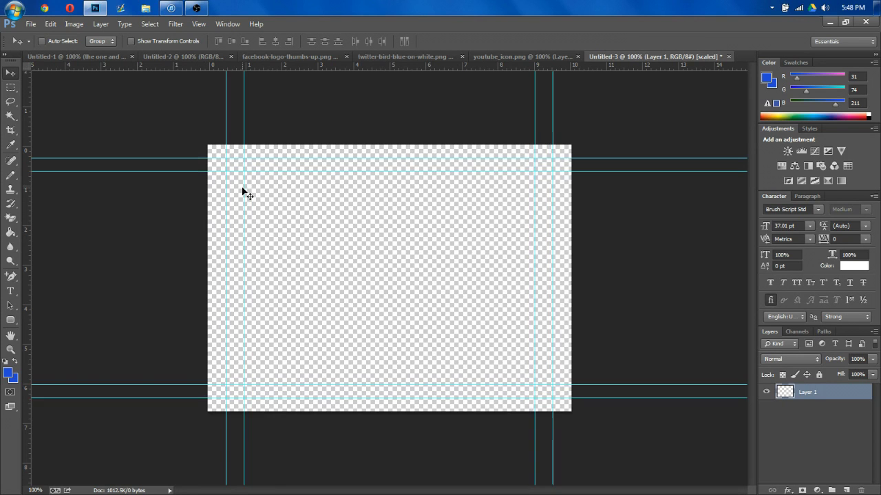
pyautogui.hotkey('ctrl', '+')
pyautogui.hotkey('ctrl', '-')
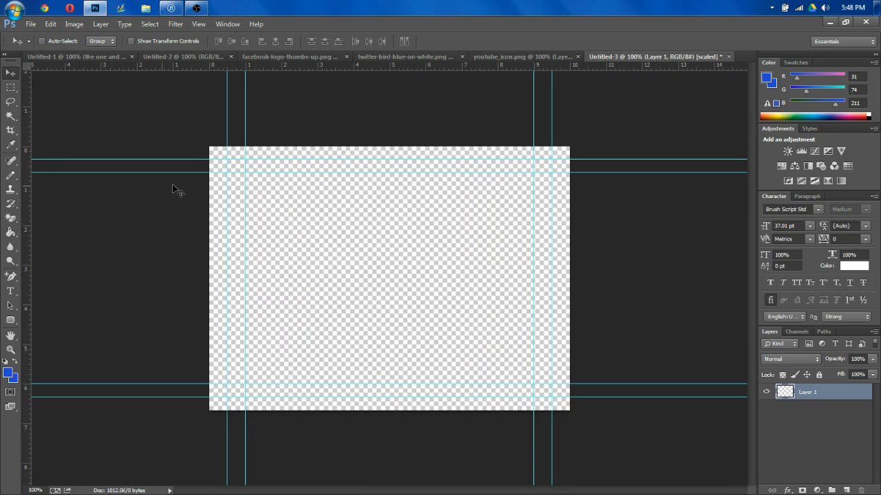
# - Choose the Pencil tool at 15 px and zoom Untitled-3 to 300% at its top-left corner
pyautogui.click(11, 175)
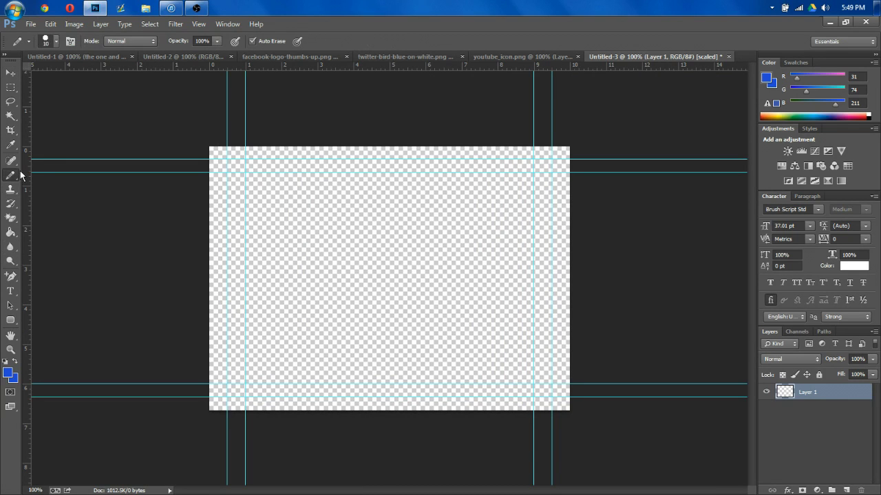
pyautogui.click(58, 60)
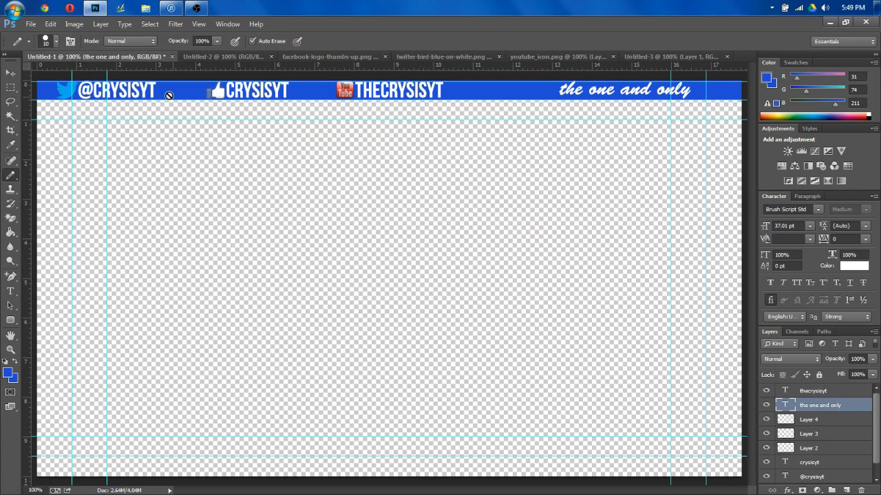
pyautogui.click(644, 57)
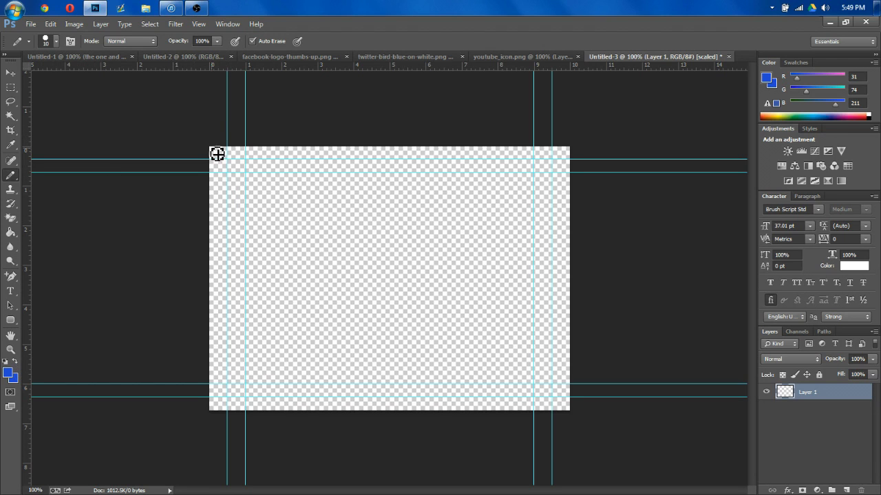
pyautogui.click(56, 41)
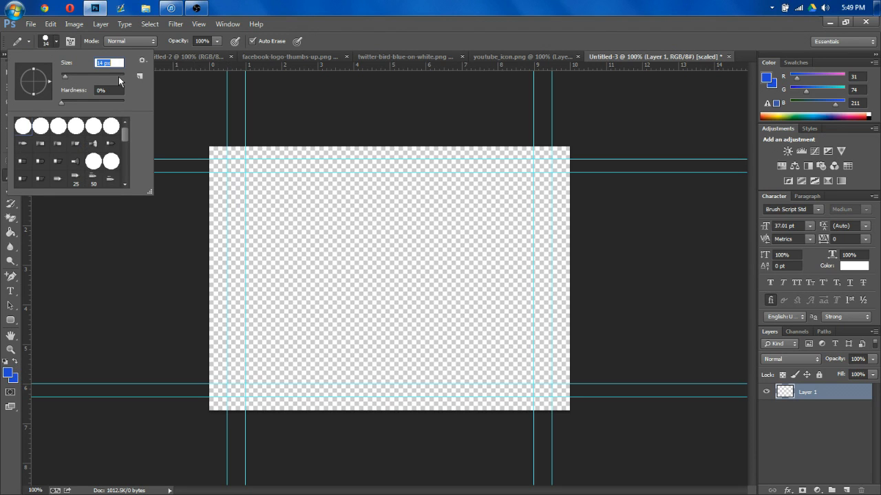
pyautogui.write('15')
pyautogui.press('Return')
pyautogui.hotkey('ctrl', '+')
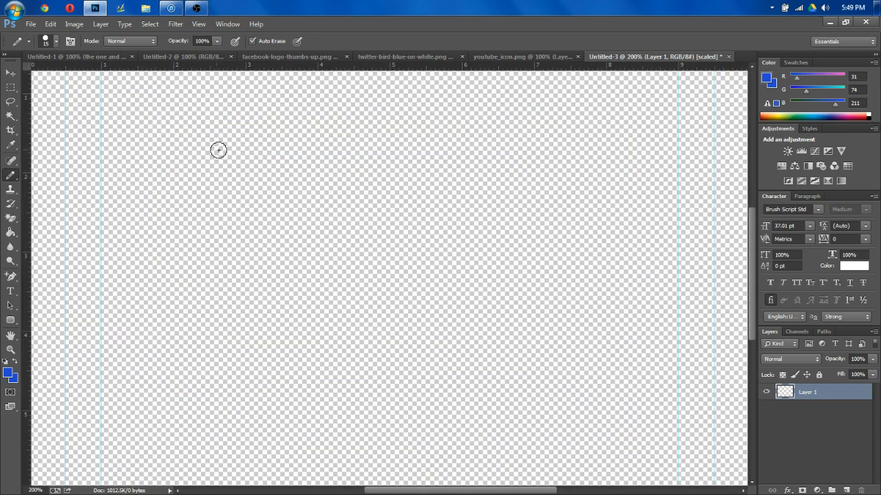
pyautogui.scroll(1, 87, 259)
pyautogui.hscroll(-2, 75, 269)
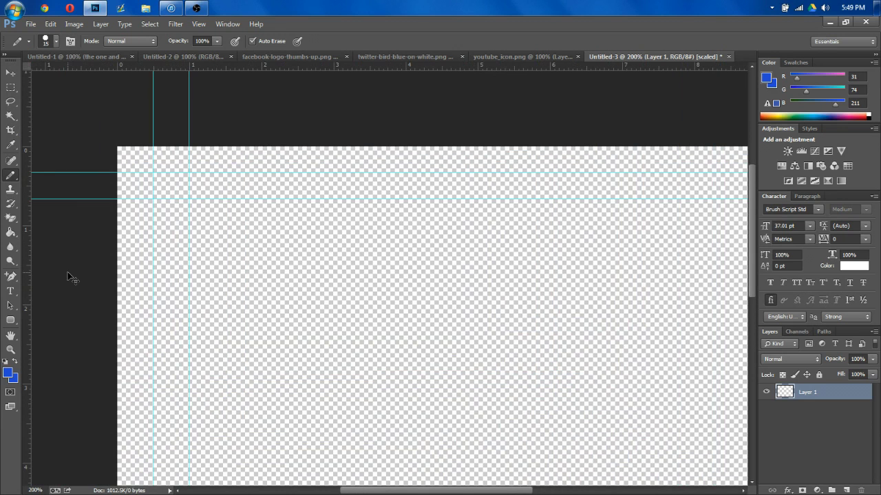
pyautogui.hscroll(-1, 67, 277)
pyautogui.hotkey('ctrl', '+')
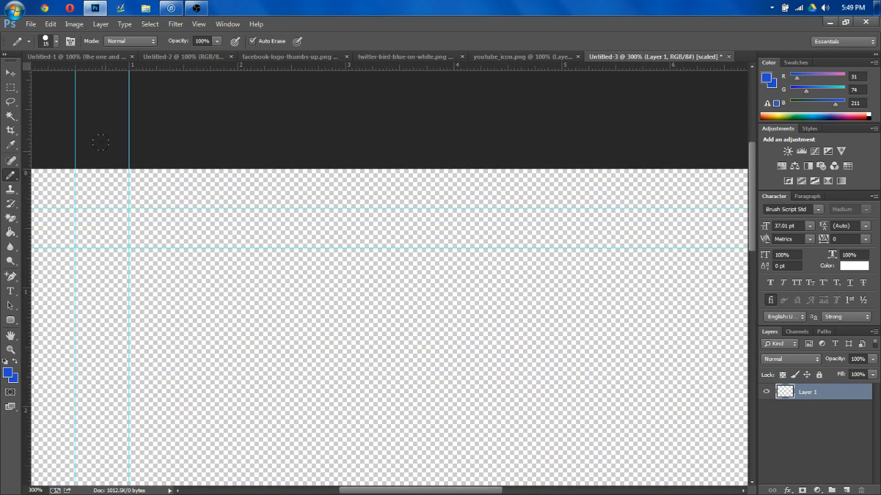
# - Paint a straight blue bar down the canvas's left edge
pyautogui.click(121, 172)
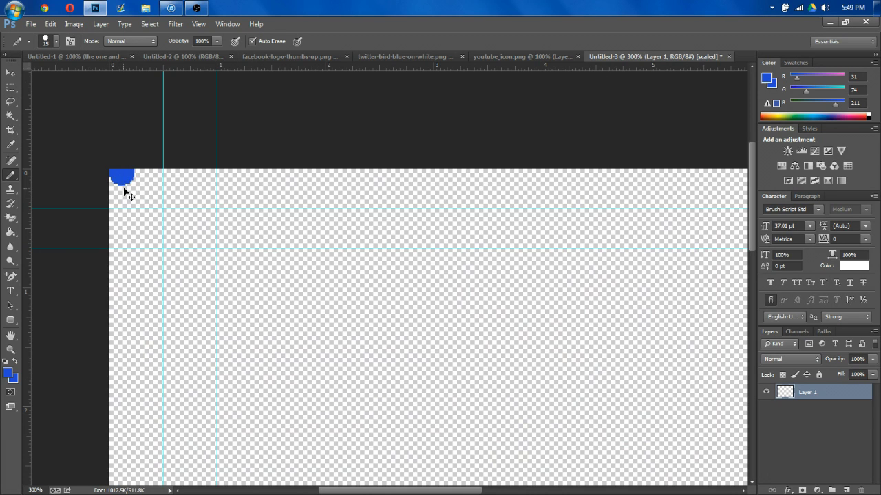
pyautogui.click(121, 210)
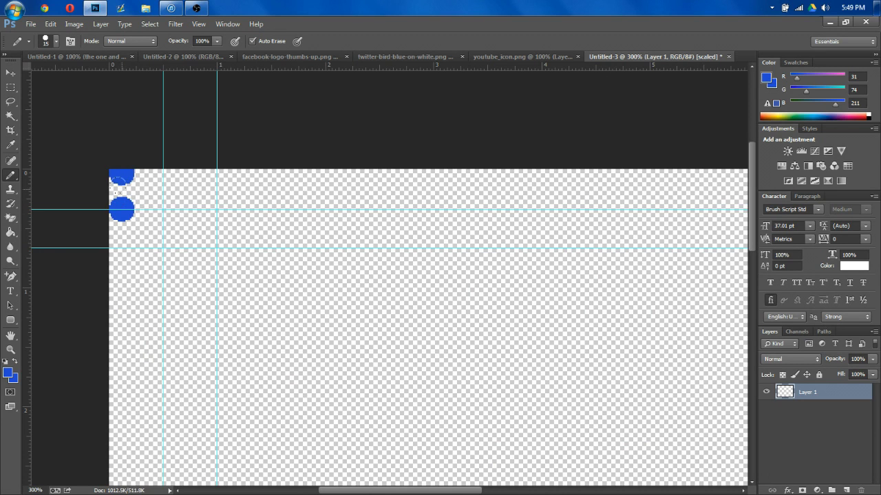
pyautogui.keyDown('shift'); pyautogui.click(120, 179); pyautogui.keyUp('shift')
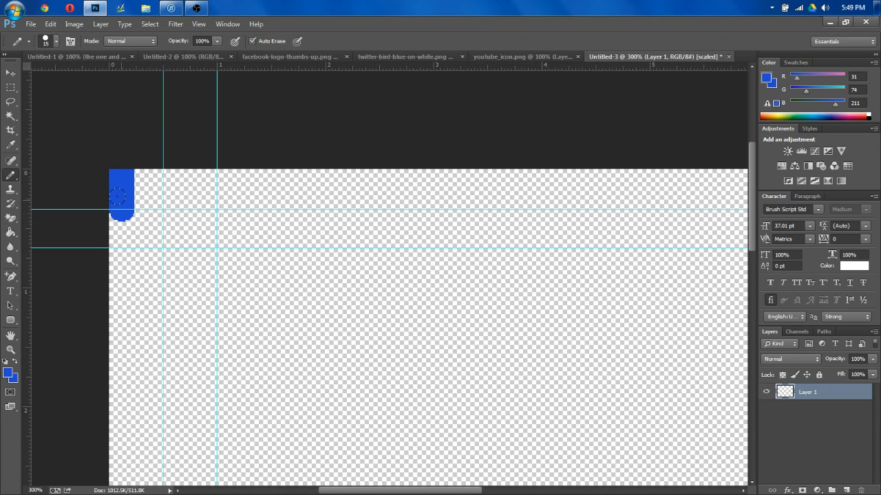
pyautogui.scroll(-10, 118, 198)
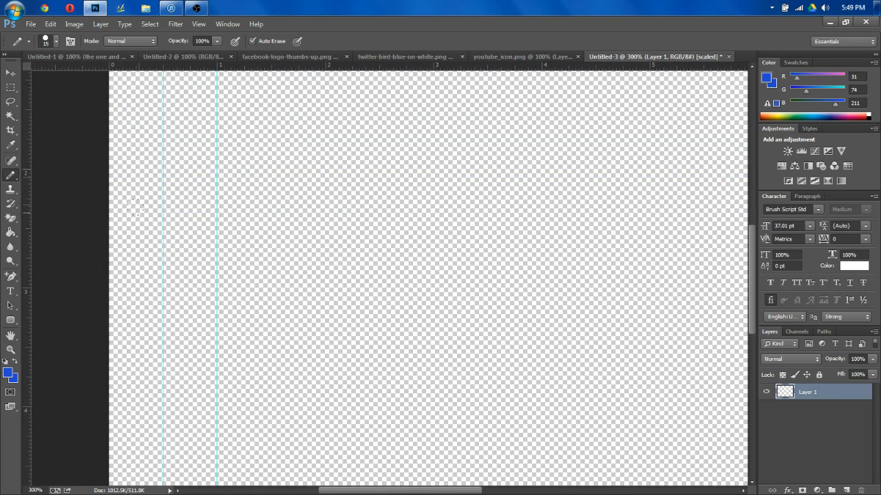
pyautogui.scroll(-5, 101, 233)
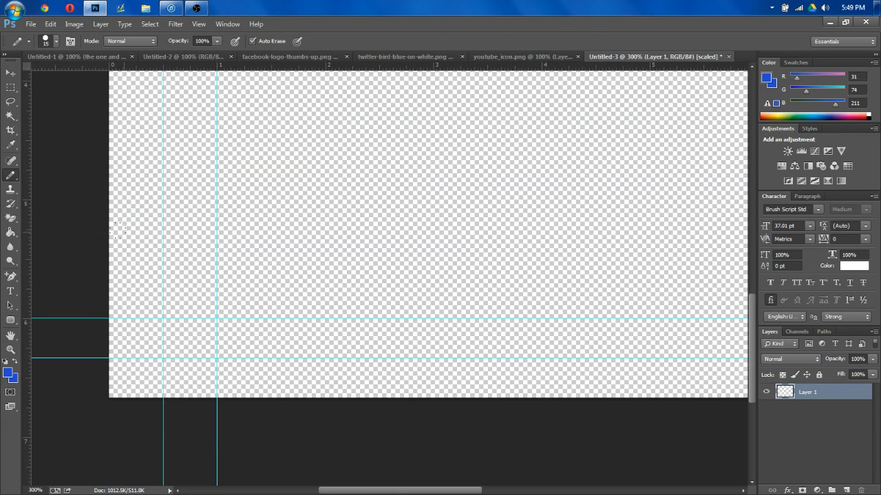
pyautogui.keyDown('shift'); pyautogui.click(117, 391); pyautogui.keyUp('shift')
# - Paint blue strips along the bottom and right edges to complete the border
pyautogui.scroll(3, 77, 353)
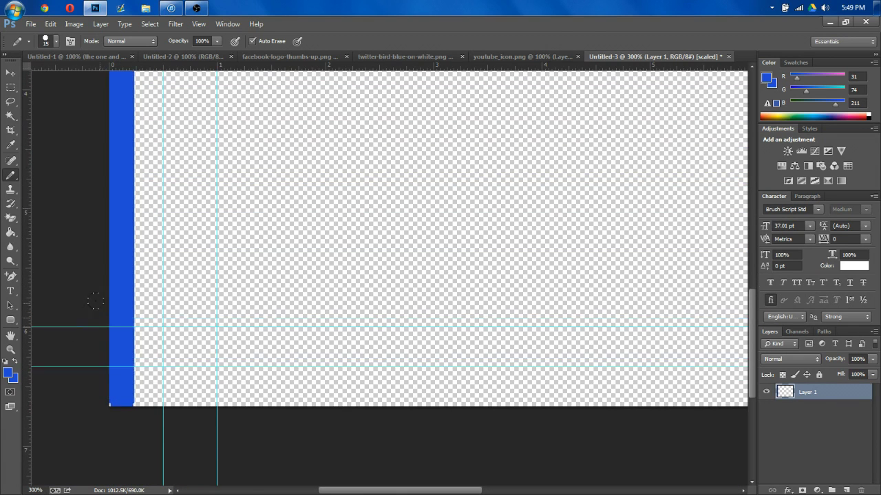
pyautogui.scroll(-3, 77, 352)
pyautogui.scroll(-1, 97, 394)
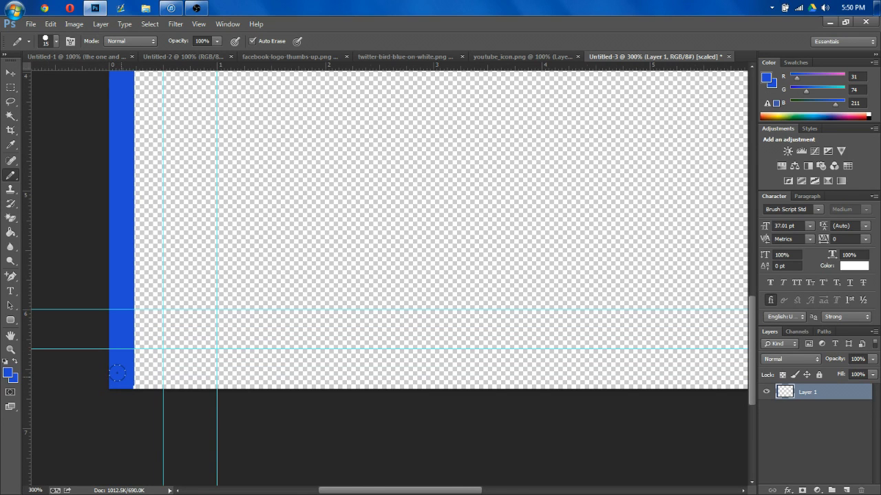
pyautogui.hscroll(10, 117, 372)
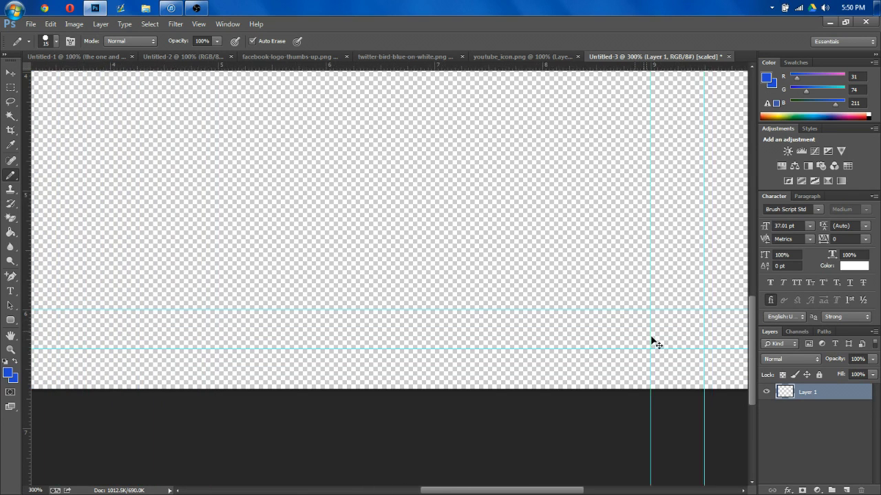
pyautogui.hscroll(5, 653, 342)
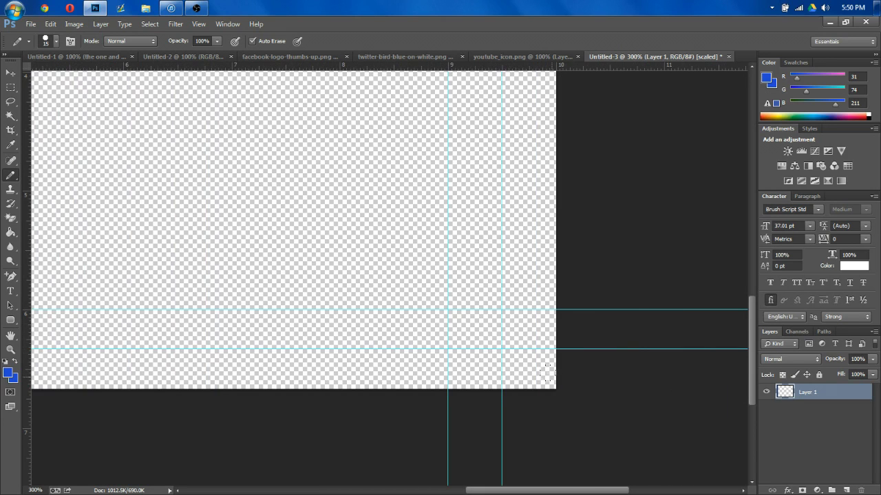
pyautogui.keyDown('shift'); pyautogui.click(544, 372); pyautogui.keyUp('shift')
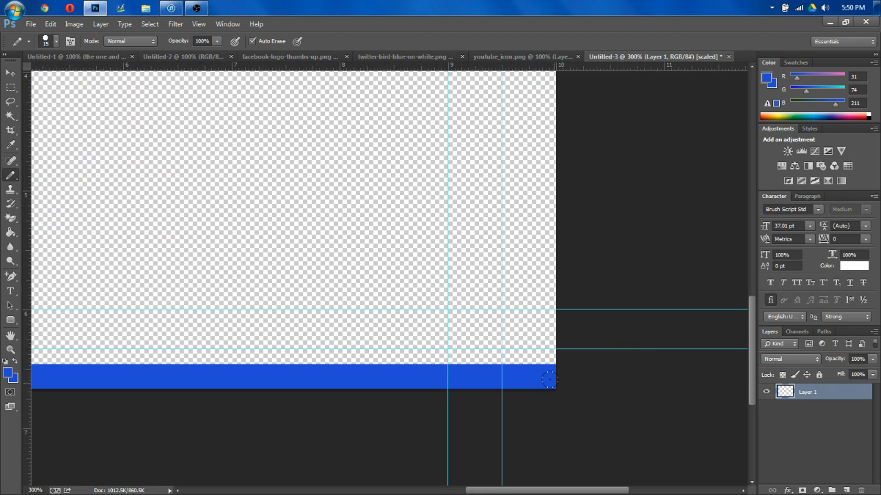
pyautogui.scroll(5, 548, 379)
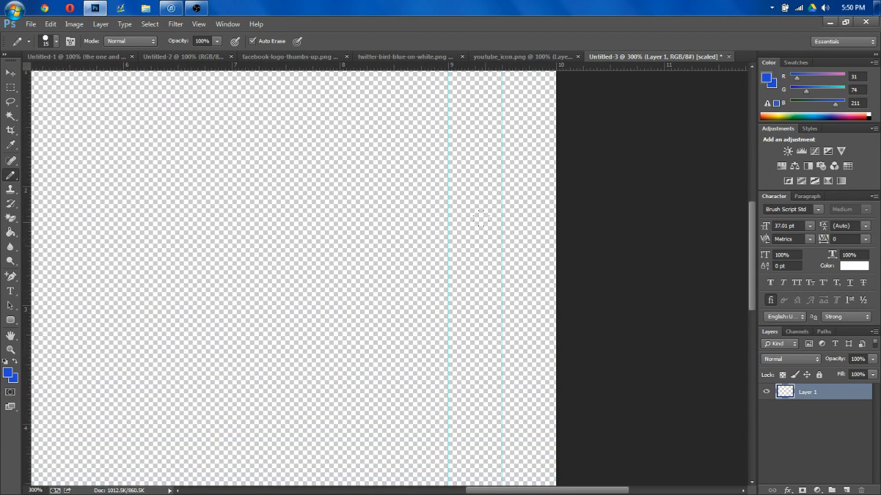
pyautogui.scroll(3, 480, 219)
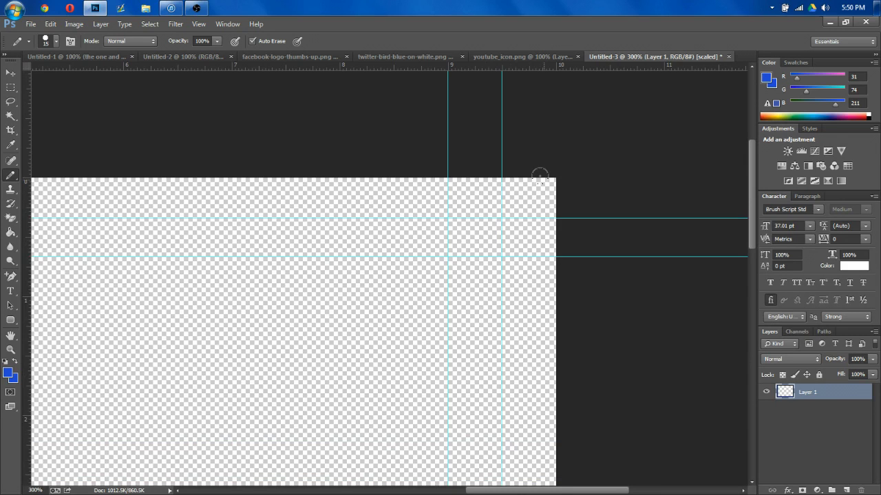
pyautogui.keyDown('shift'); pyautogui.click(542, 171); pyautogui.keyUp('shift')
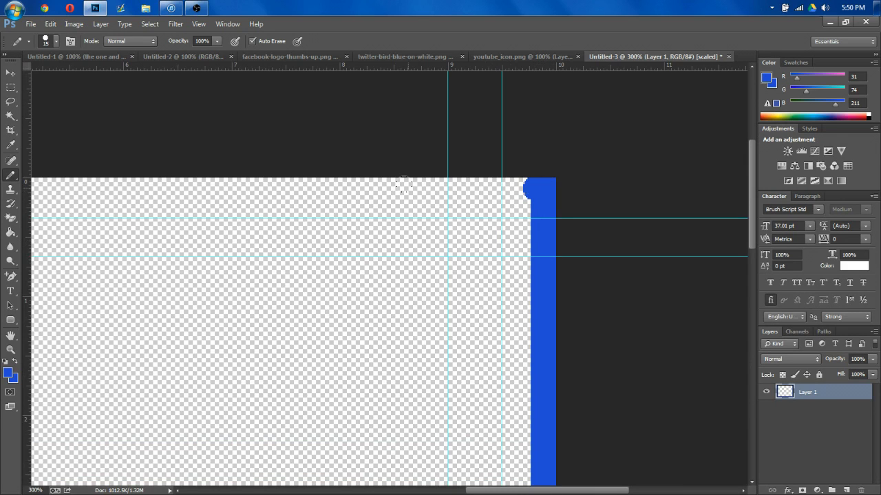
pyautogui.hscroll(-5, 348, 196)
pyautogui.hscroll(-5, 318, 208)
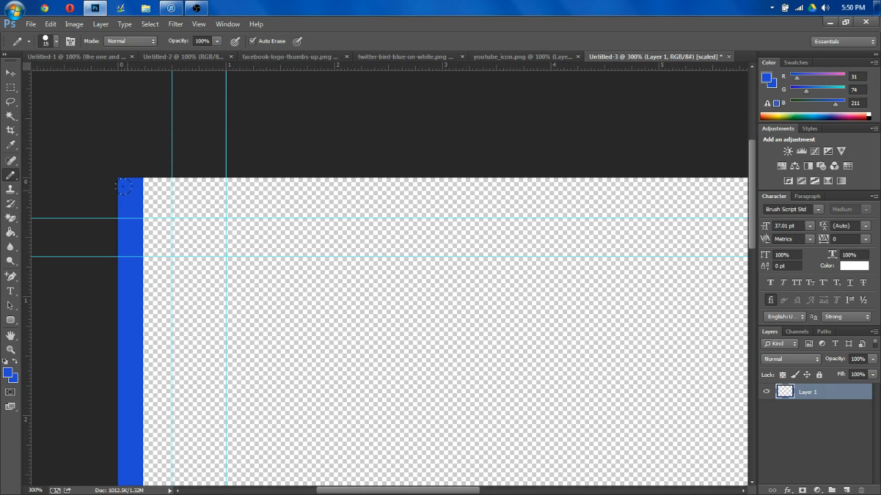
pyautogui.scroll(-3, 124, 186)
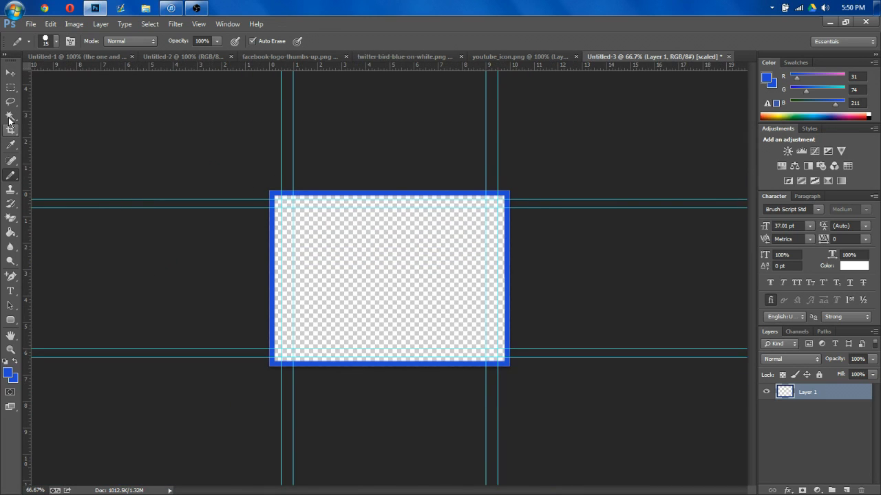
# - Select the whole blue frame in Untitled-3 and paste it into Untitled-1
pyautogui.click(10, 87)
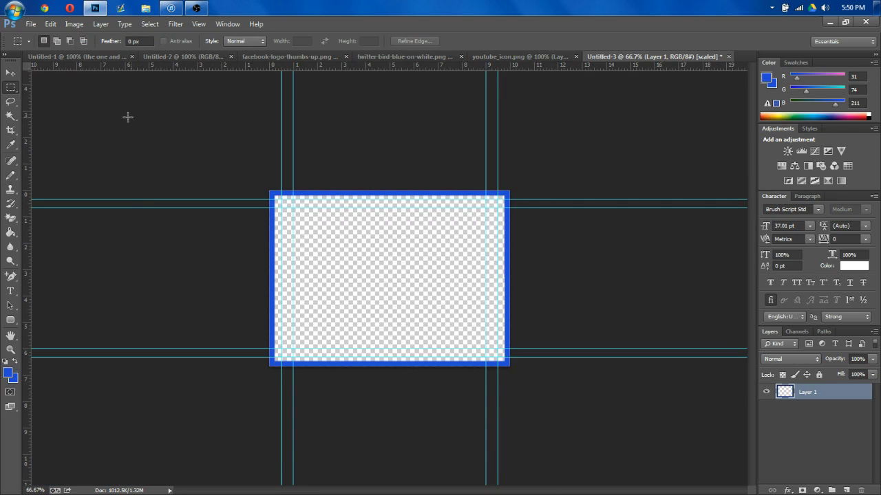
pyautogui.moveTo(95, 100); pyautogui.dragTo(615, 446)
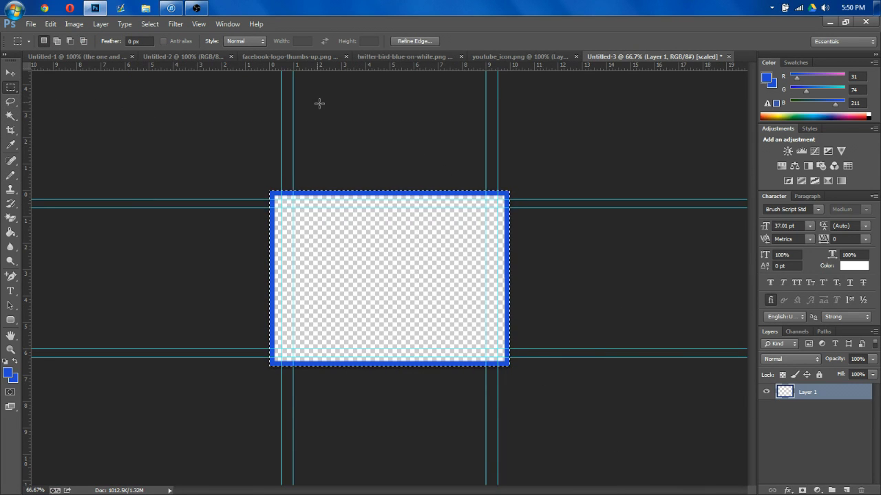
pyautogui.click(92, 56)
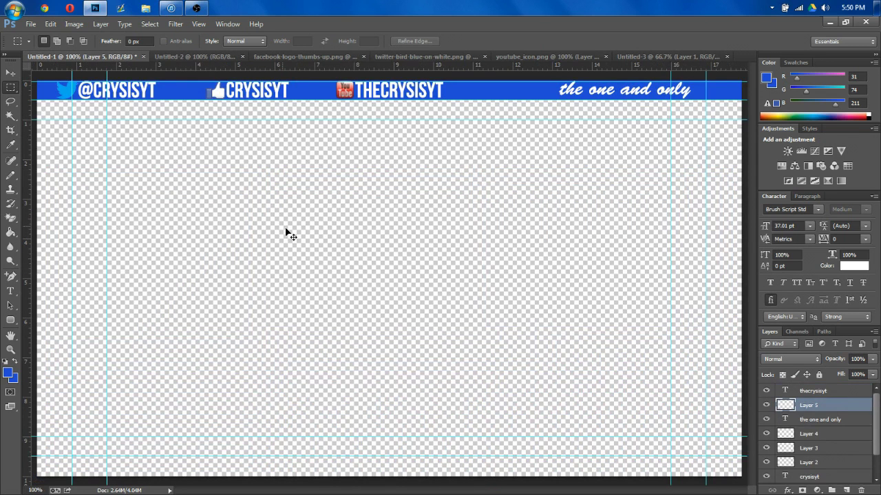
pyautogui.hotkey('ctrl', 'v')
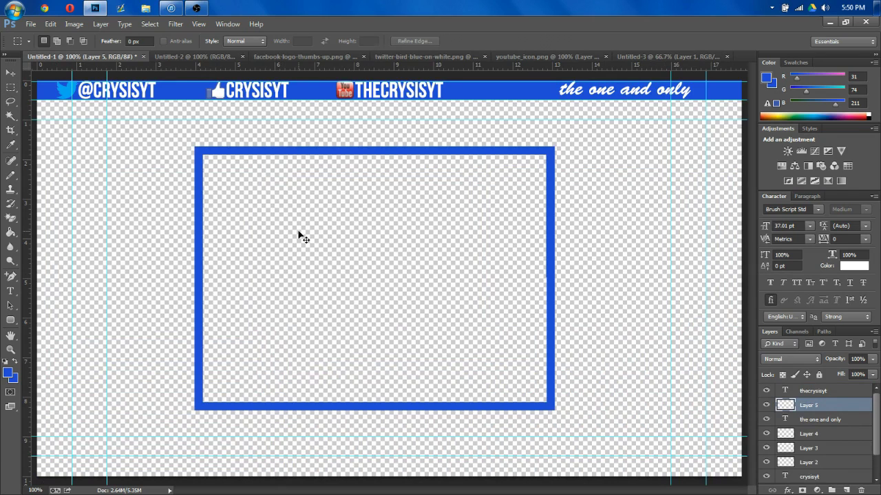
# - Scale the pasted frame to about 29% and place it top-right beneath the banner's end
pyautogui.hotkey('ctrl', 't')
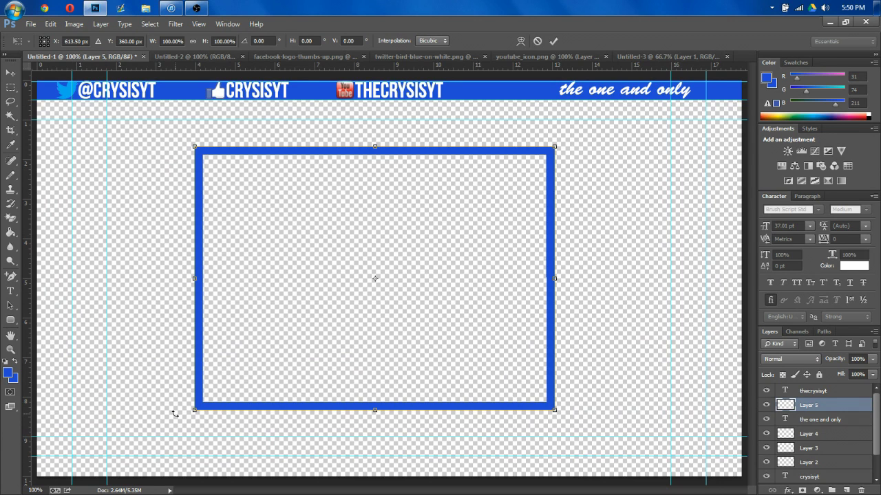
pyautogui.moveTo(195, 411); pyautogui.dragTo(437, 231)
pyautogui.moveTo(513, 199); pyautogui.dragTo(658, 158)
pyautogui.moveTo(625, 185); pyautogui.dragTo(636, 177)
pyautogui.press('Return')
pyautogui.press('m')
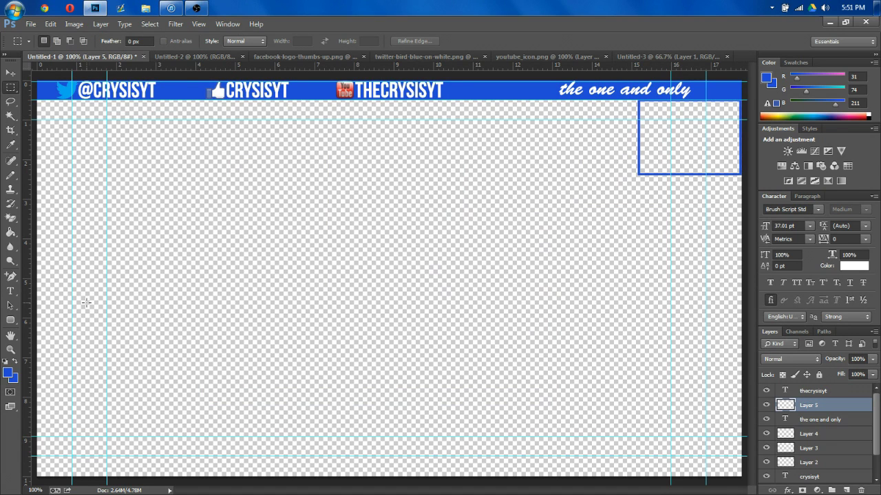
# - Add the white 'crysis' label at the frame's bottom edge, sized 46.01 pt
pyautogui.click(15, 293)
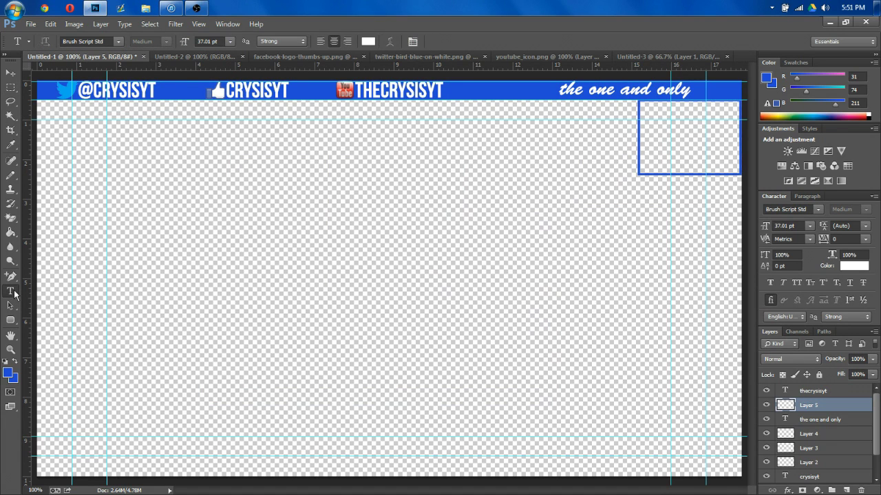
pyautogui.click(692, 175)
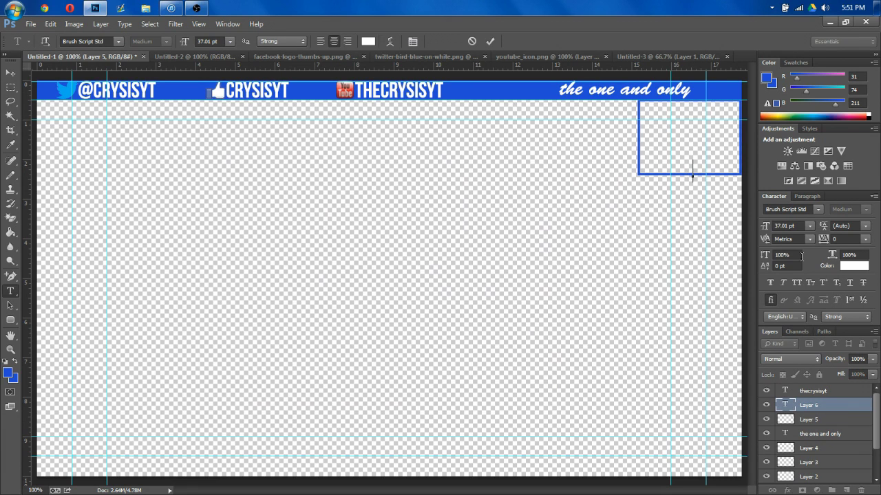
pyautogui.write('Subscri')
pyautogui.moveTo(713, 174); pyautogui.dragTo(580, 173)
pyautogui.press('Up')
pyautogui.press('Up')
pyautogui.press('Up')
pyautogui.press('Up')
pyautogui.press('Up')
pyautogui.press('Up')
pyautogui.press('Up')
pyautogui.press('Up')
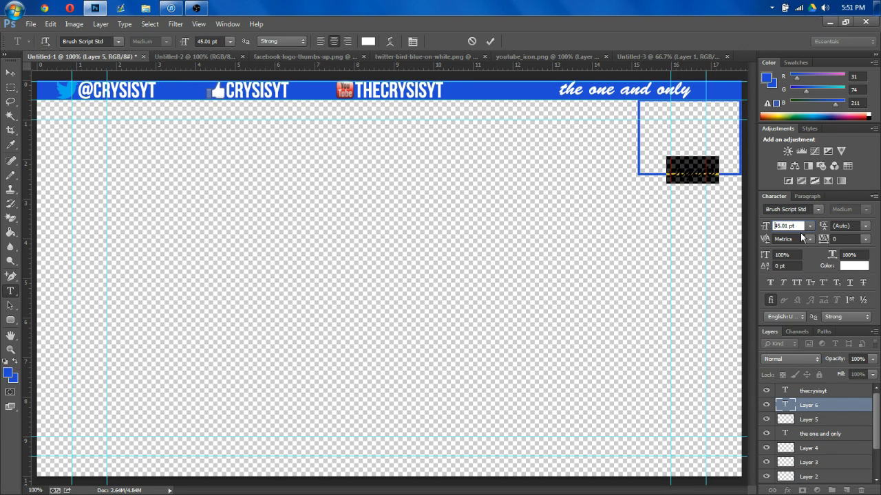
pyautogui.press('Up')
pyautogui.click(11, 72)
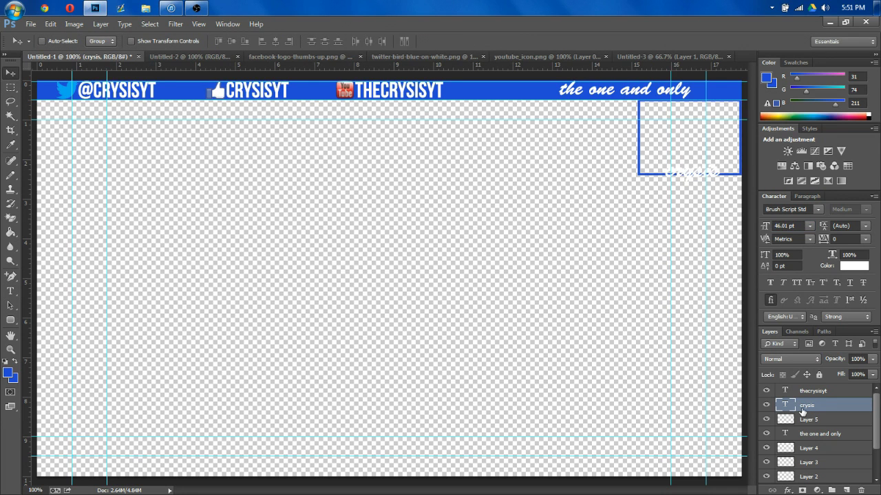
# - Give the crysis text layer a 3 px black Stroke layer style
pyautogui.doubleClick(802, 410)
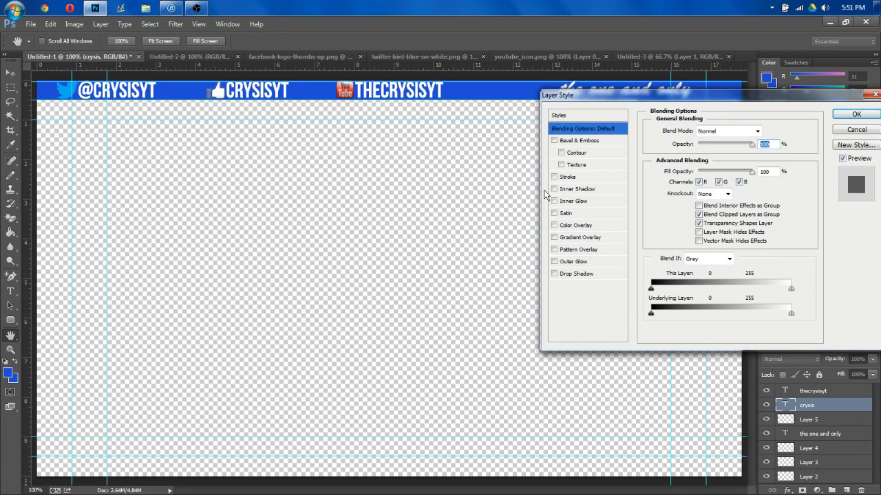
pyautogui.click(553, 176)
pyautogui.click(563, 179)
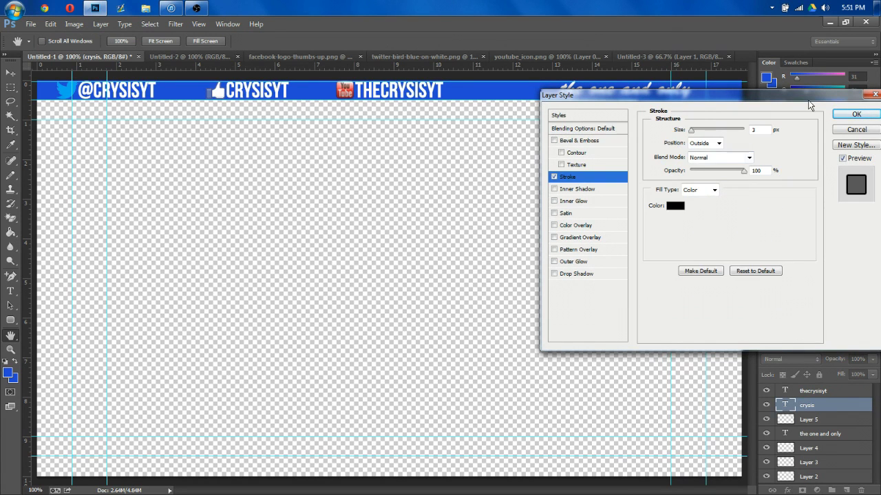
pyautogui.moveTo(809, 104); pyautogui.dragTo(541, 263)
pyautogui.click(589, 282)
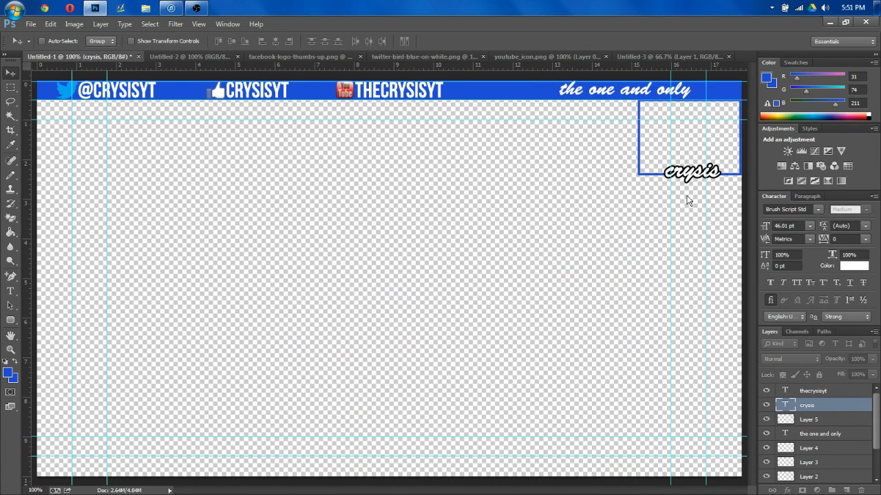
pyautogui.hotkey('ctrl', 't')
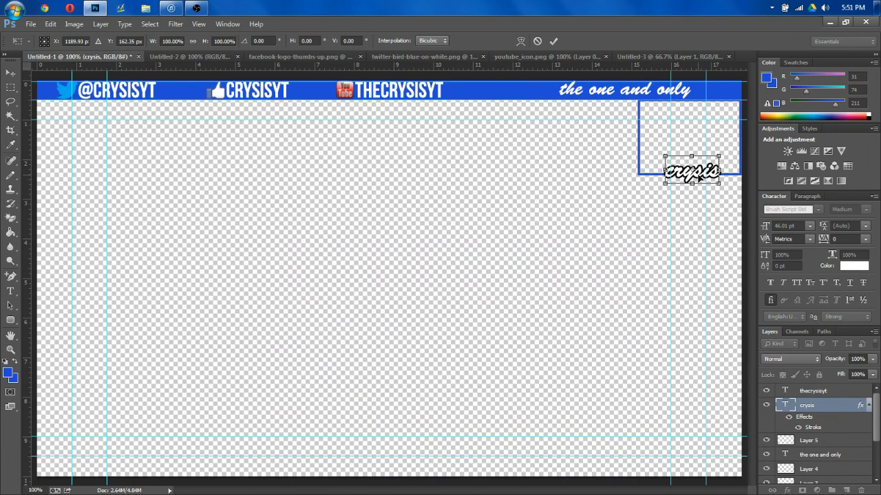
pyautogui.press('Return')
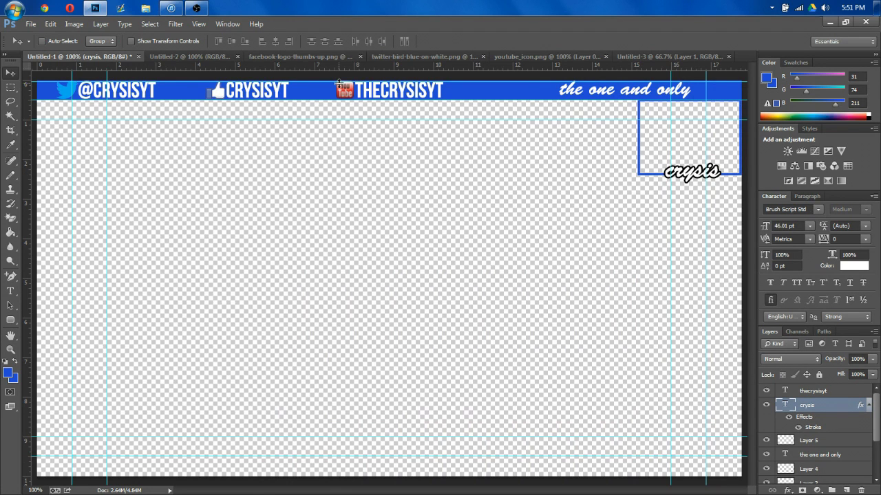
pyautogui.hotkey('ctrl', '-')
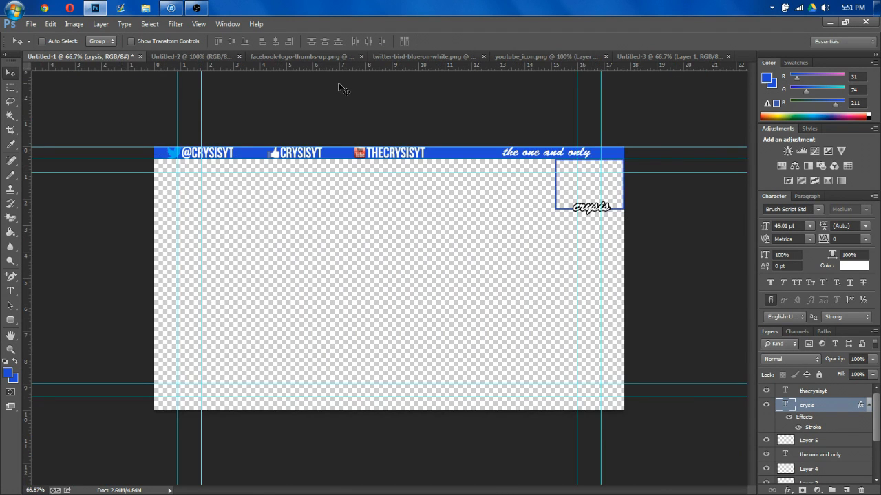
# - Save the overlay as PNG 'Stream Overlay' in Tut Stuff, accepting the PNG options
pyautogui.hotkey('ctrl', '+')
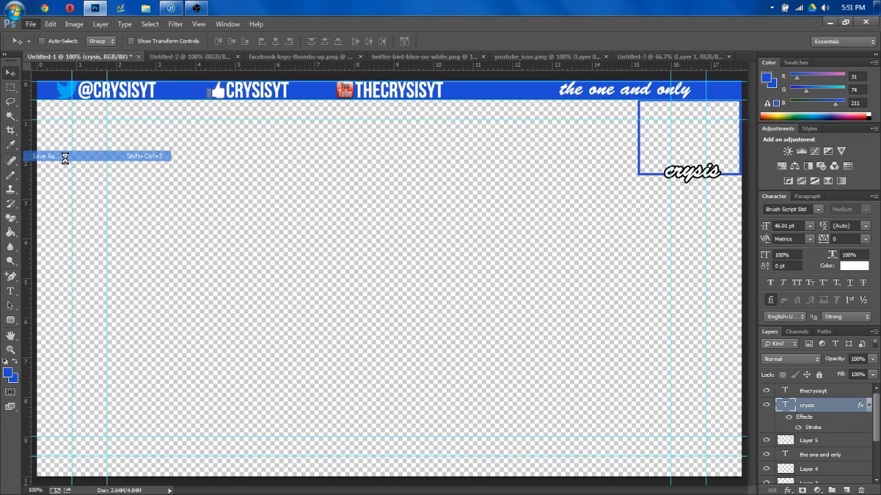
pyautogui.hotkey('ctrl', 's')
pyautogui.click(181, 239)
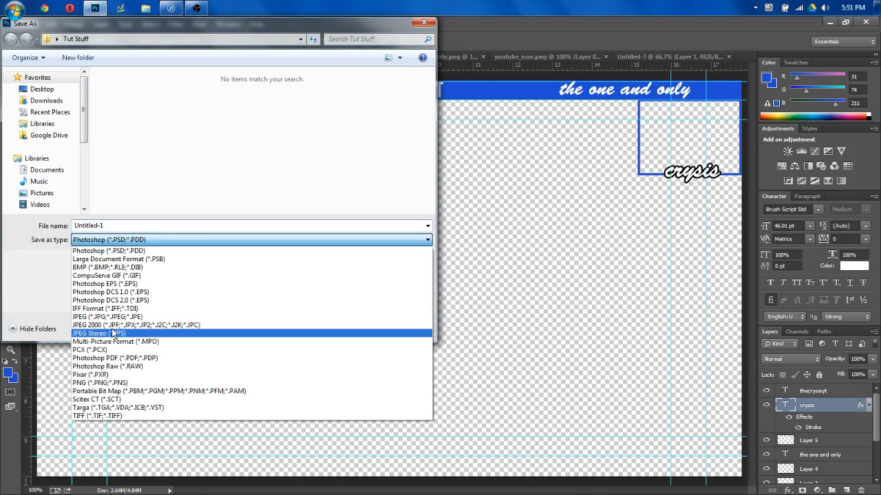
pyautogui.click(103, 382)
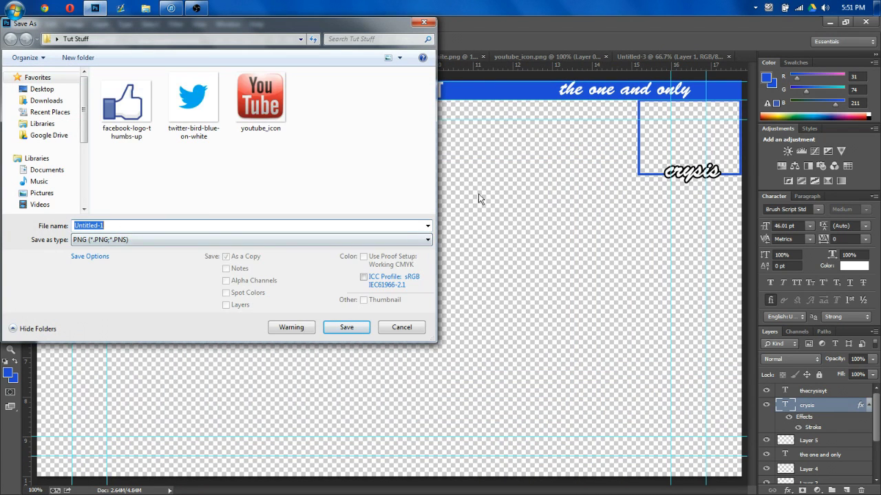
pyautogui.write('Str')
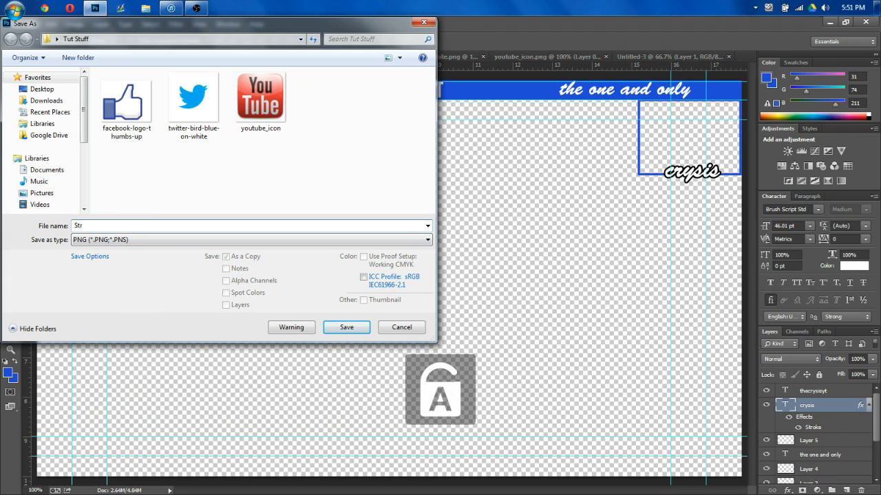
pyautogui.write('eam Overlay')
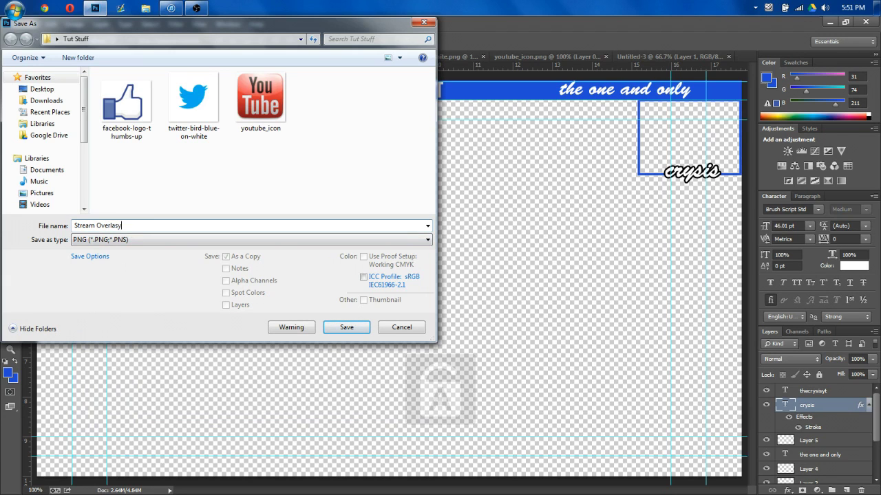
pyautogui.press('Return')
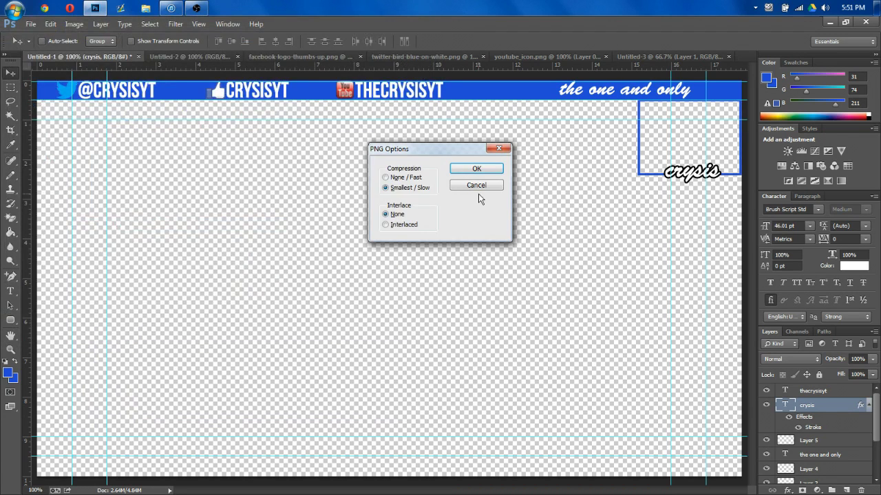
pyautogui.press('Return')
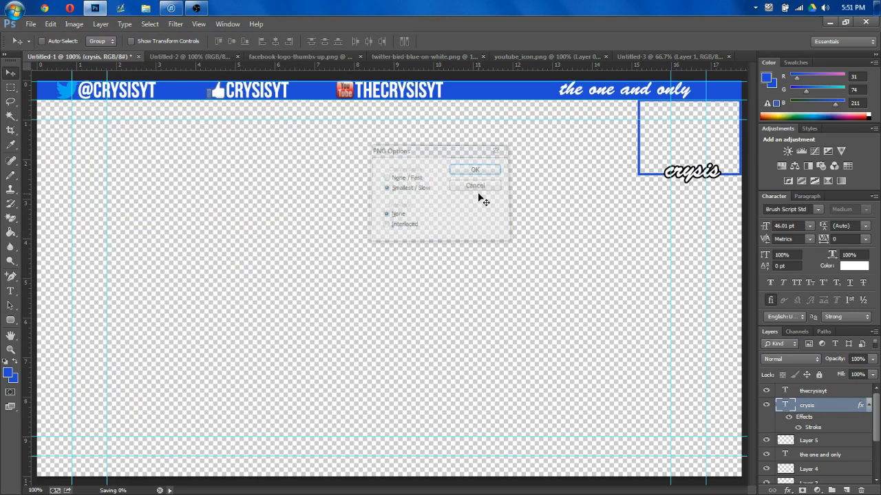